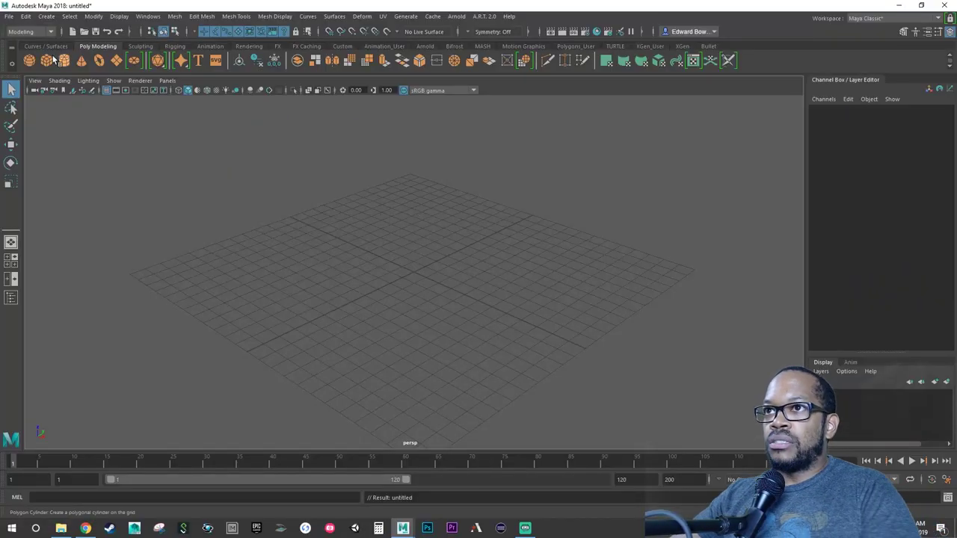
Open FemaleBasemesh_Mesh.ma from LivAnimated > Maya Files > Female BaseMesh, discarding the untitled scene.
click(9, 18)
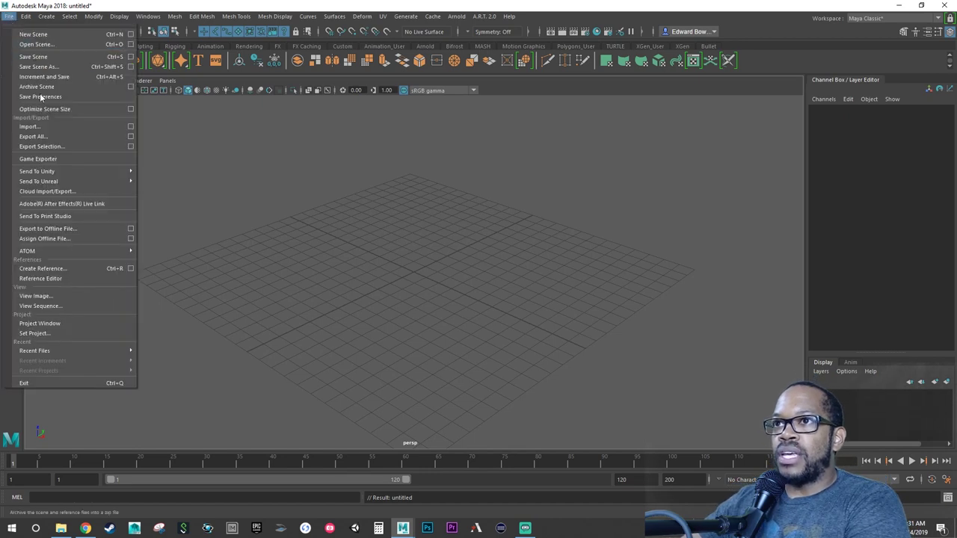
click(35, 44)
click(250, 209)
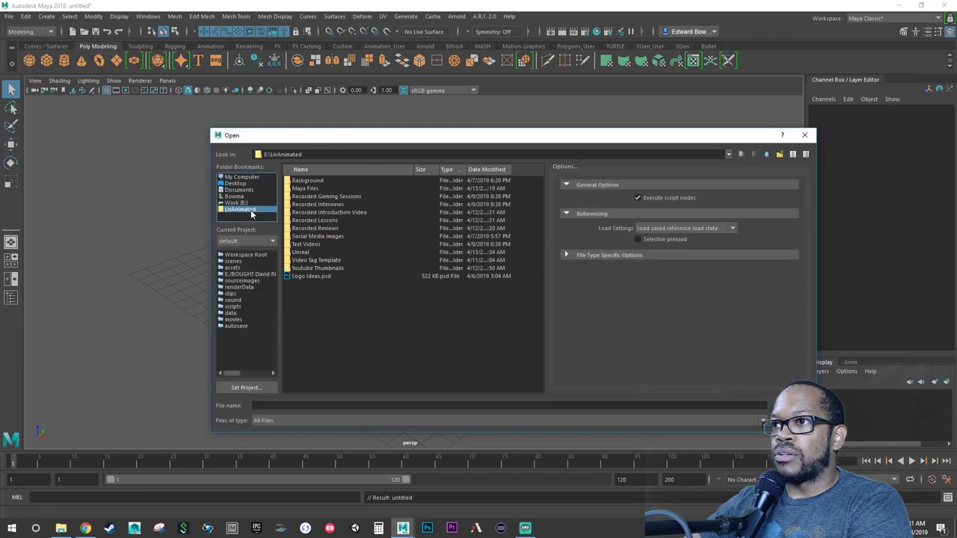
double_click(304, 189)
double_click(304, 189)
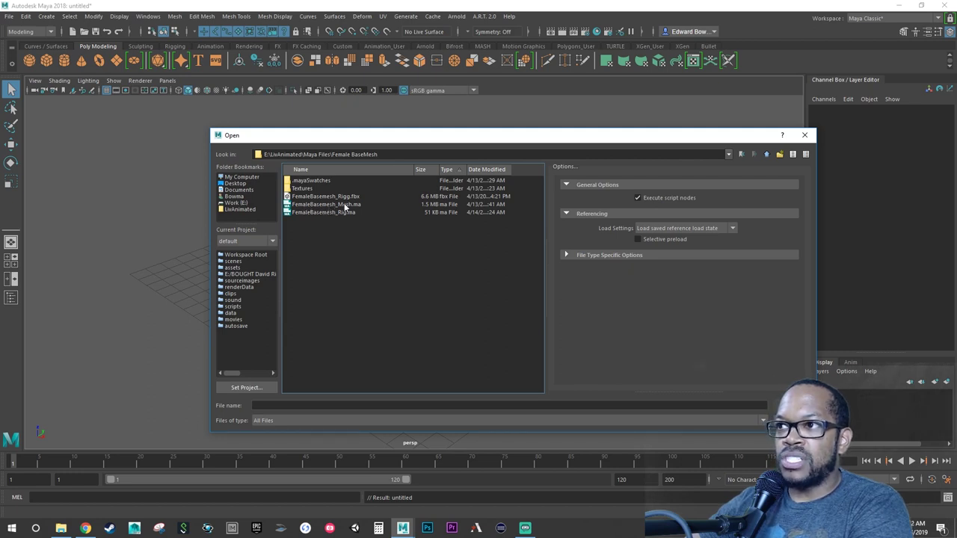
click(335, 205)
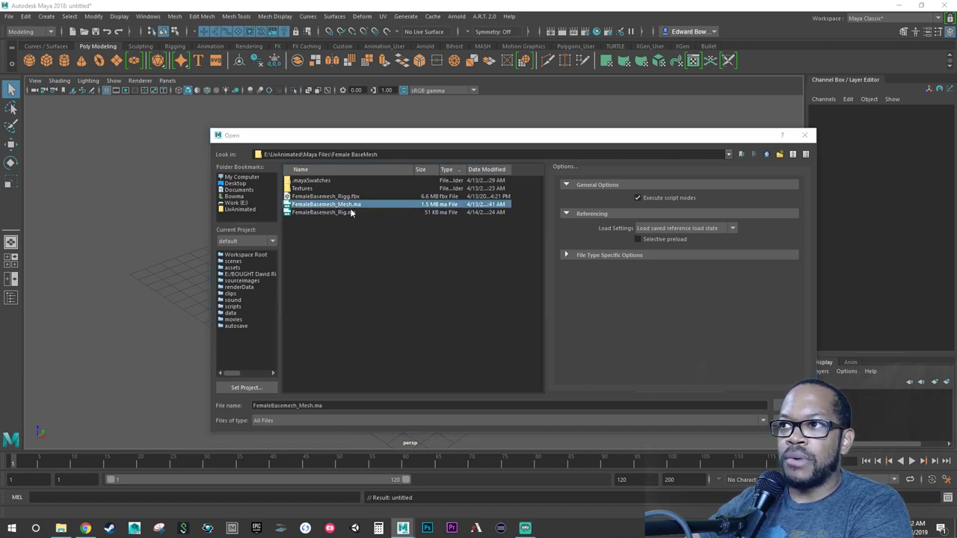
key(Return)
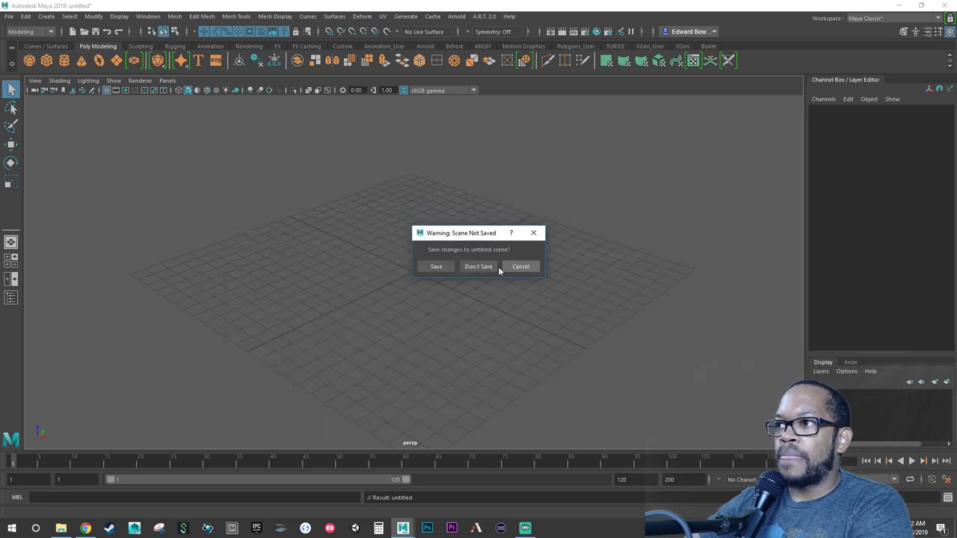
click(479, 266)
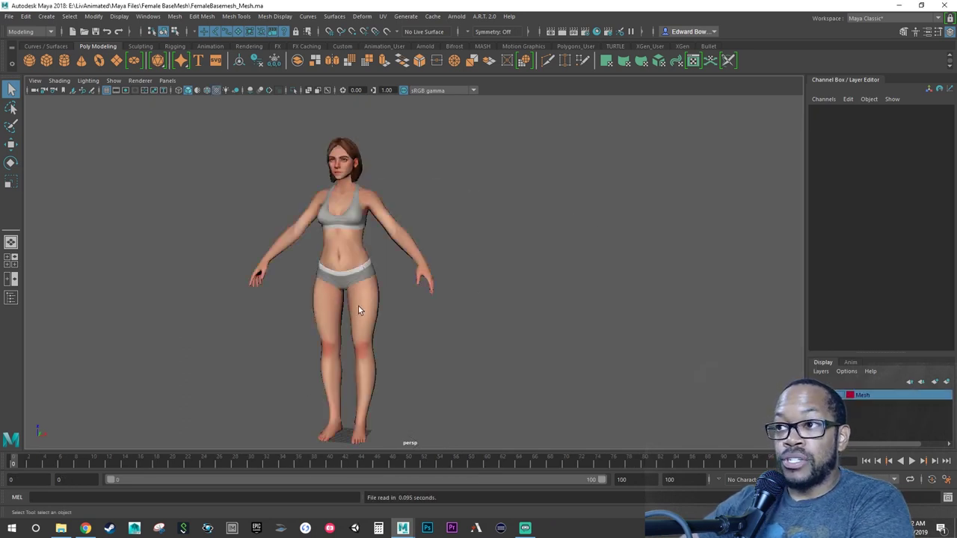
key(f)
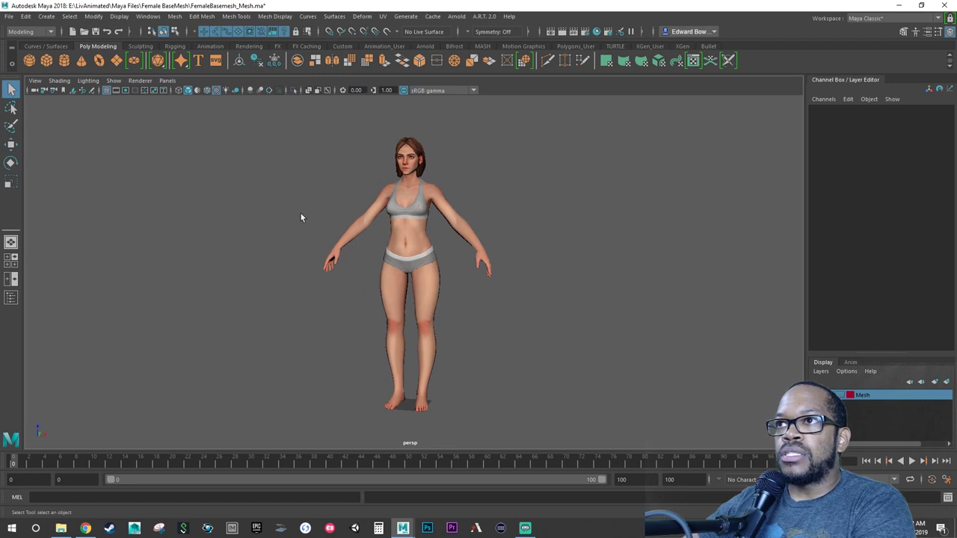
click(146, 17)
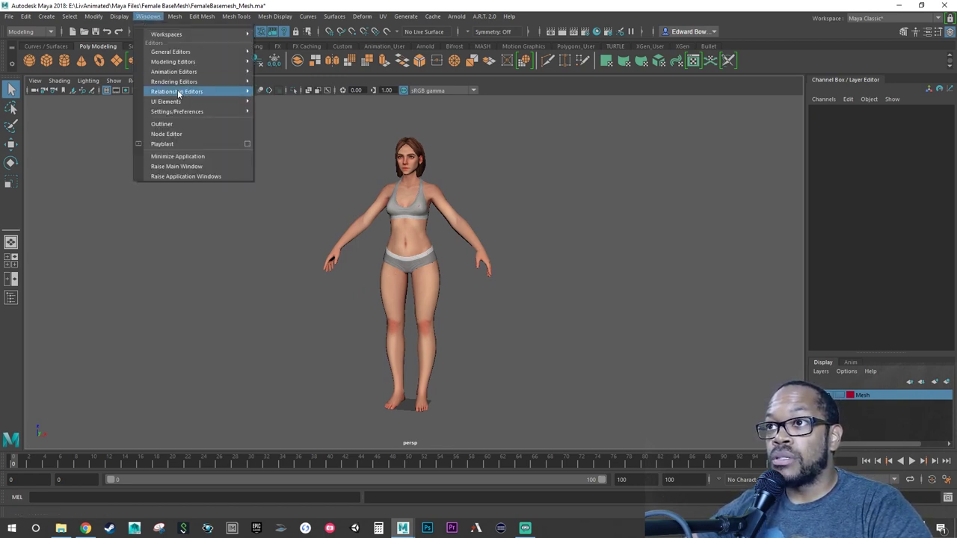
mouse_move(209, 52)
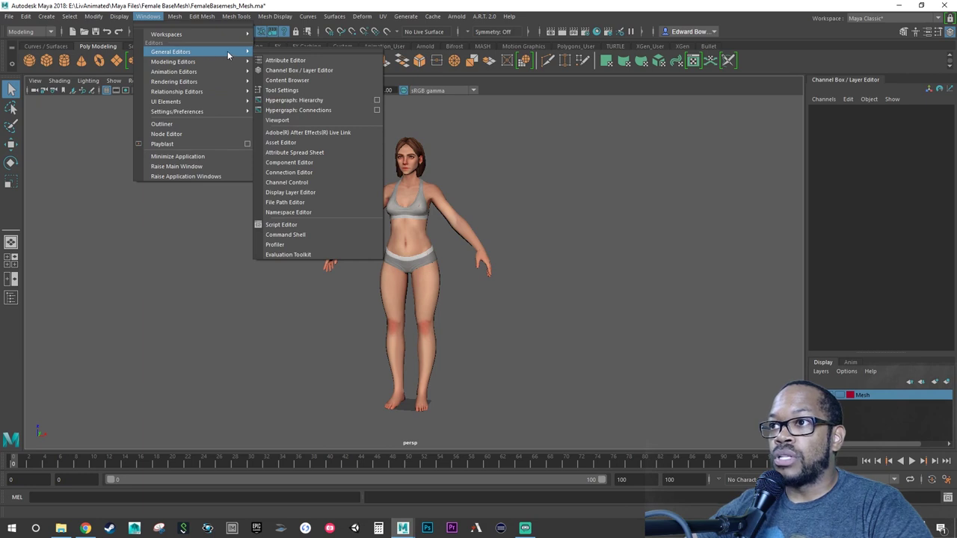
mouse_move(199, 111)
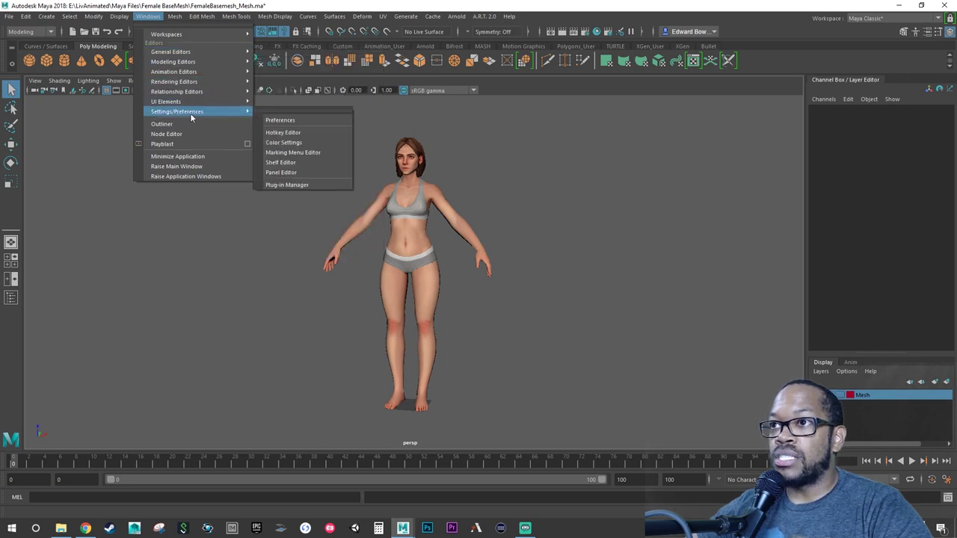
click(280, 120)
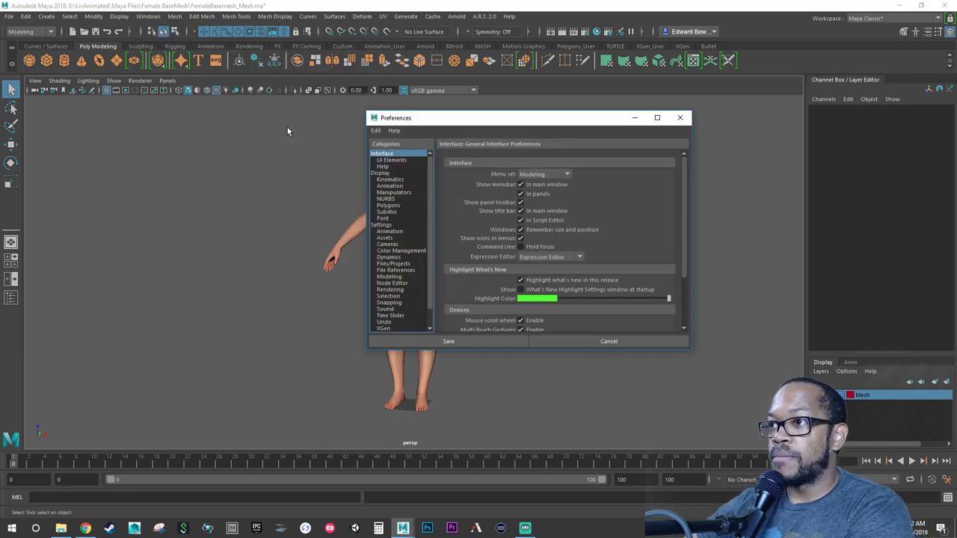
click(383, 223)
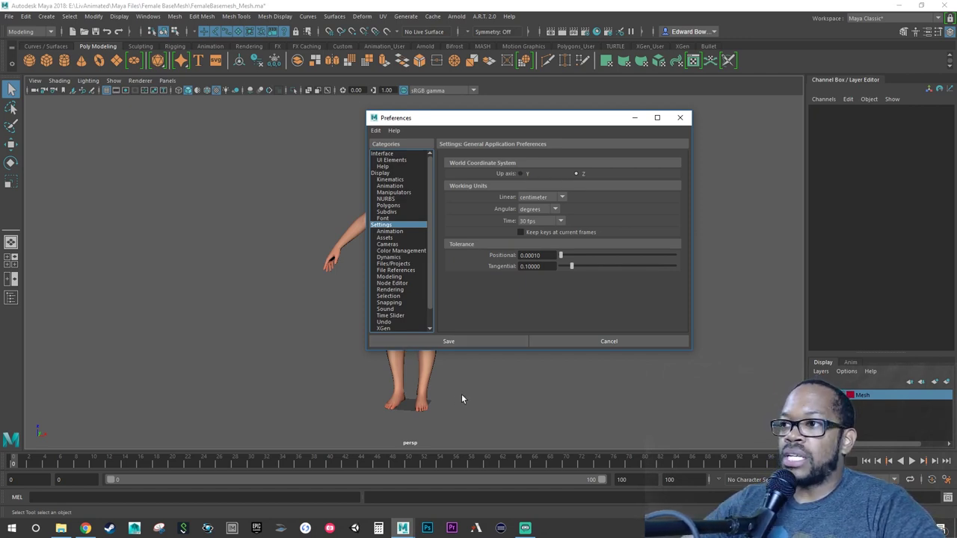
Select the female mesh and reset its Rotate X from -87.472 to 0 so it stands upright.
click(680, 119)
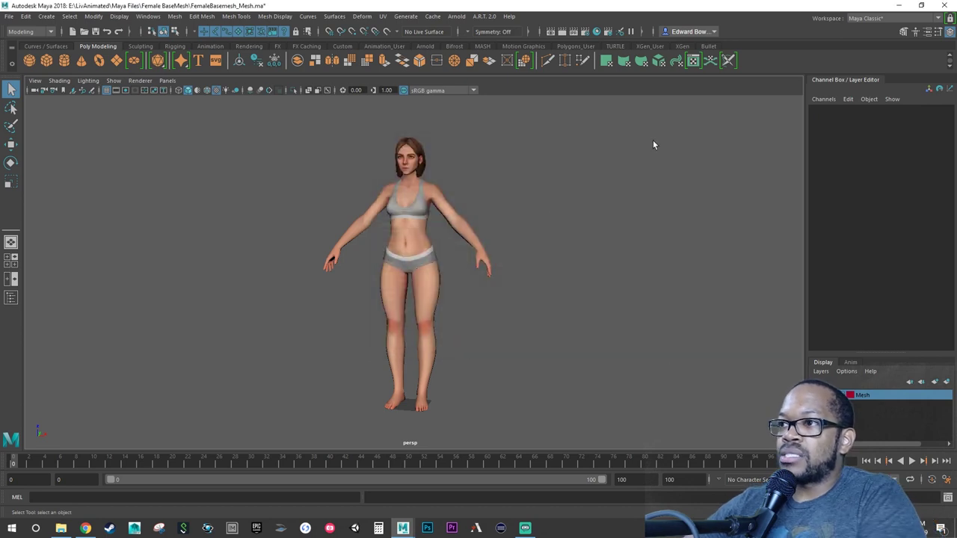
click(386, 239)
mouse_move(480, 345)
alt+mouse_down()
mouse_move(380, 380)
mouse_move(485, 335)
alt+mouse_up()
key(e)
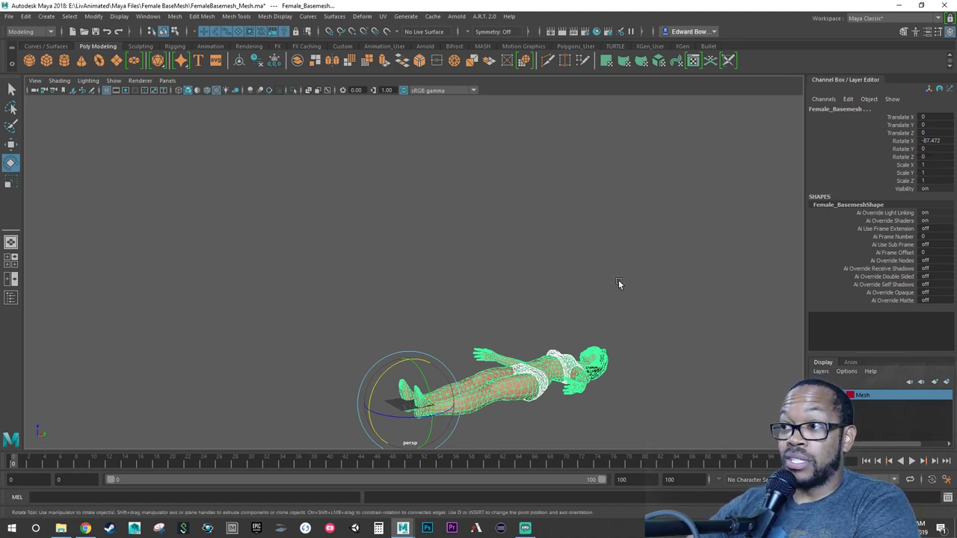
key(ctrl+z)
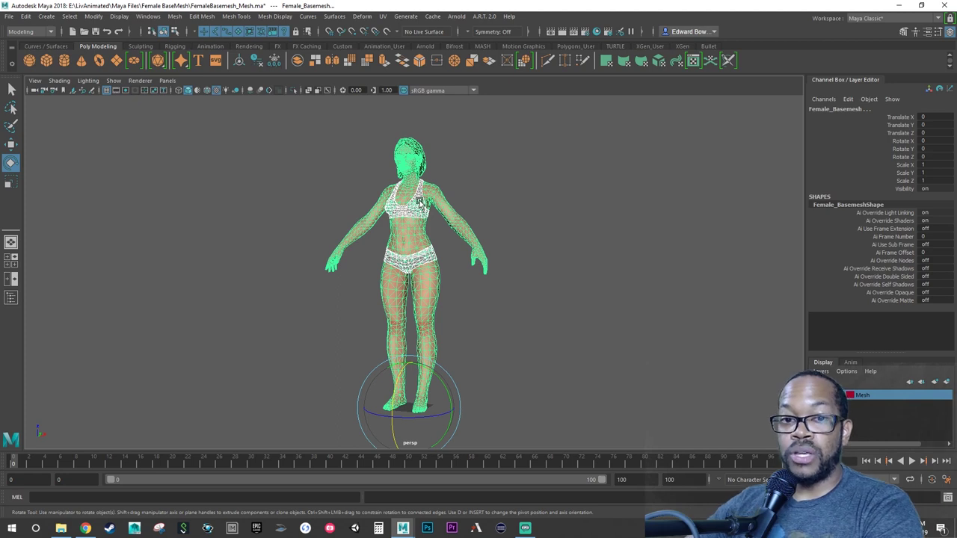
key(space)
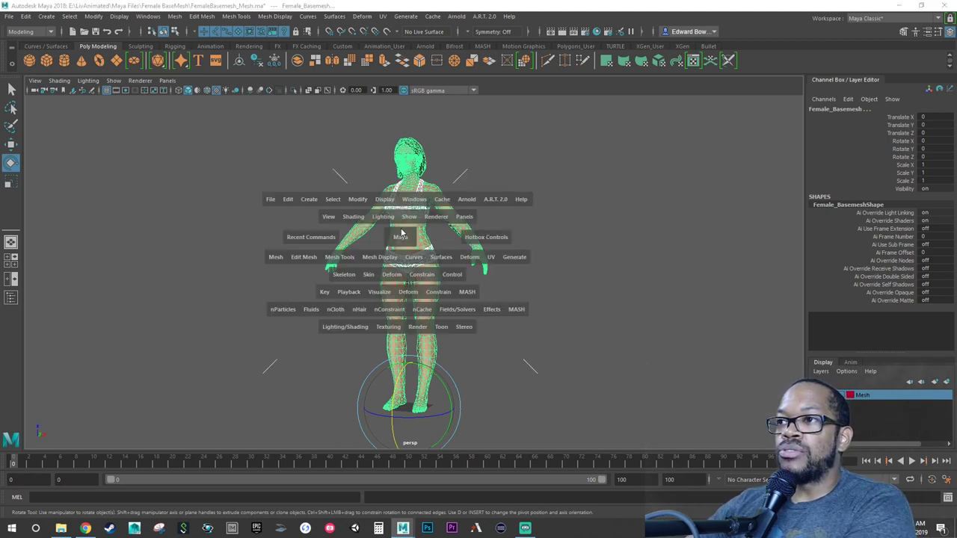
click(357, 200)
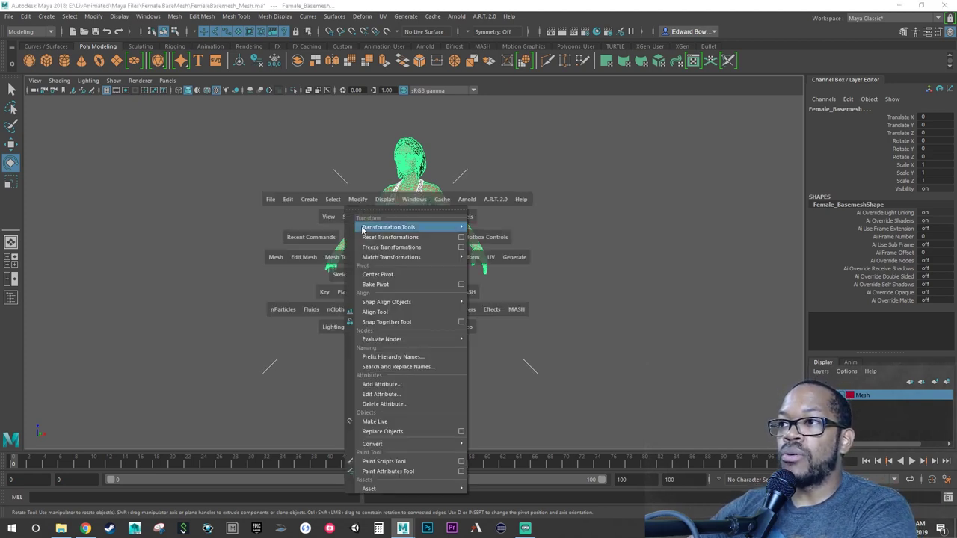
click(121, 230)
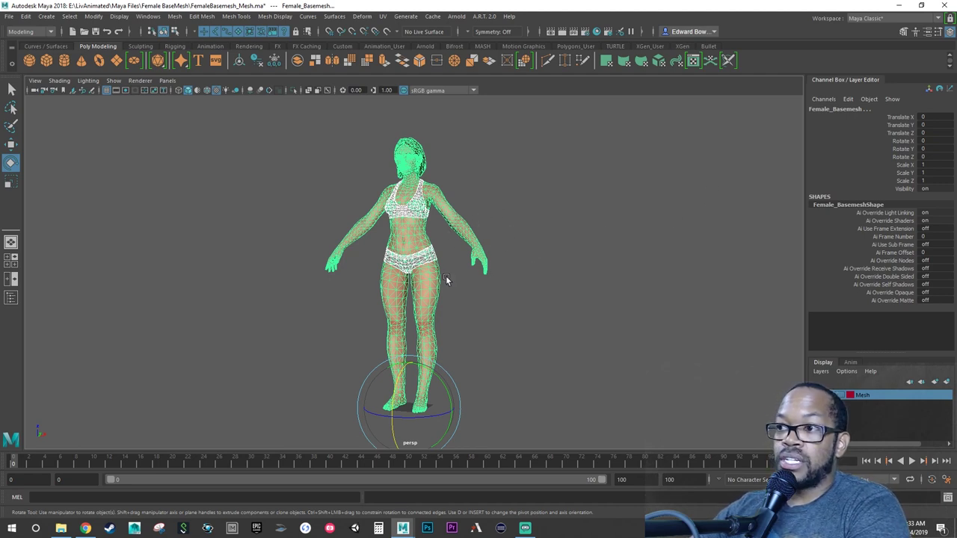
alt+drag(407, 275, 403, 314)
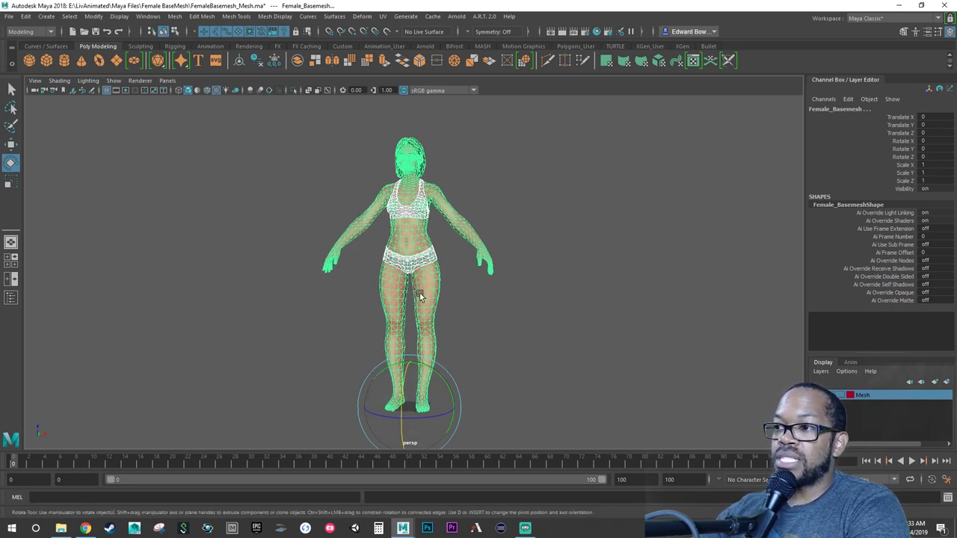
Switch to the Move tool and enter pivot-edit mode, framing the character's feet.
key(d)
key(w)
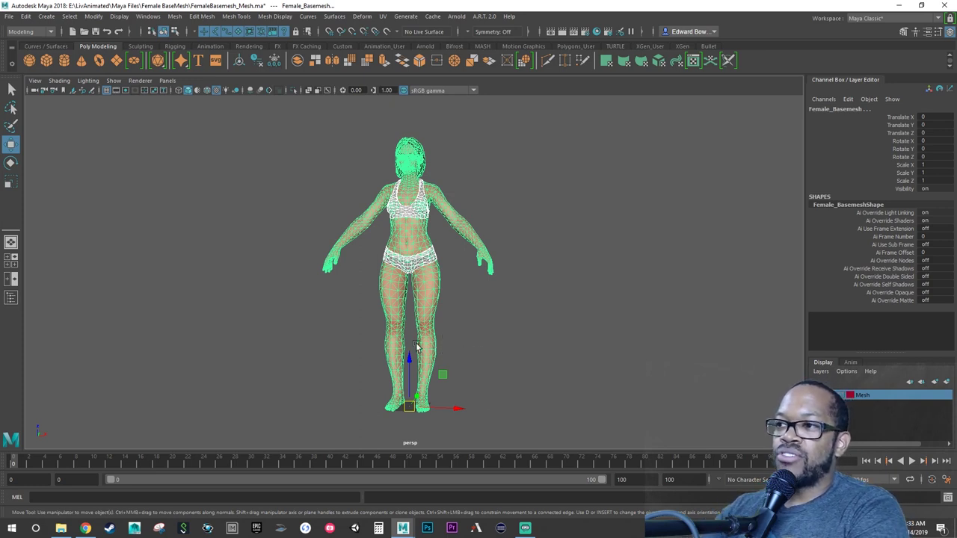
key(e)
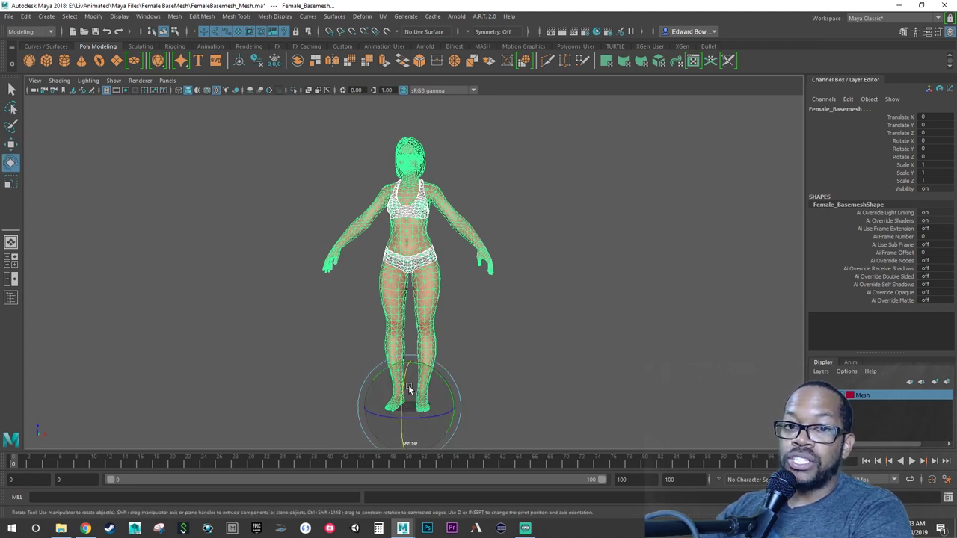
key(w)
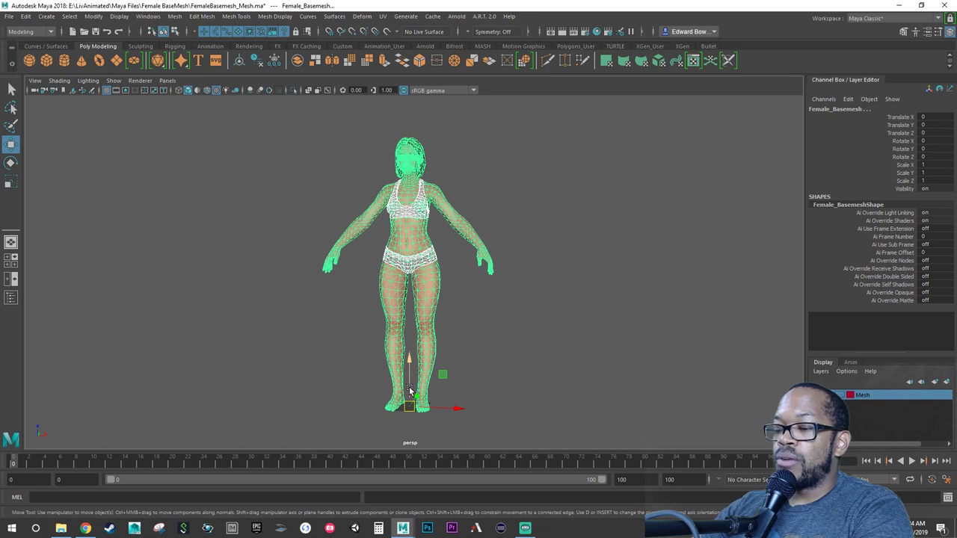
key(d)
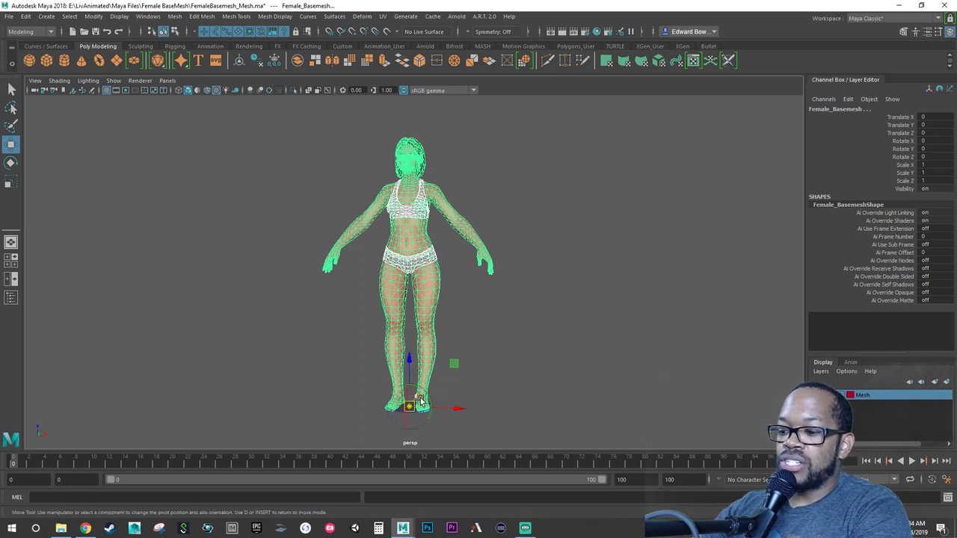
alt+right_drag(421, 401, 499, 301)
alt+drag(499, 301, 450, 266)
Snap the mesh pivot to the grid origin between the feet, then exit pivot mode.
middle_drag(429, 251, 395, 251)
alt+drag(503, 293, 479, 237)
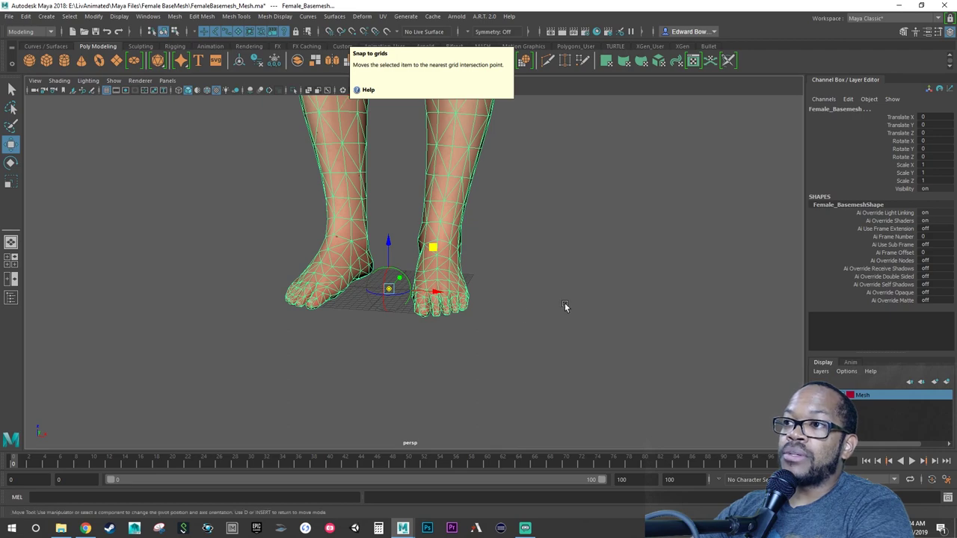
alt+drag(429, 360, 384, 272)
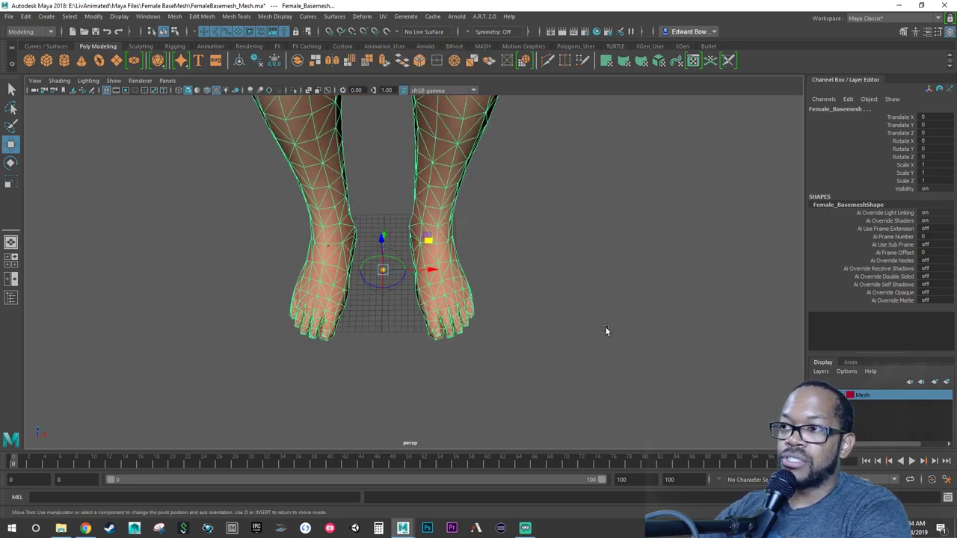
alt+right_drag(627, 331, 297, 278)
alt+drag(298, 278, 465, 288)
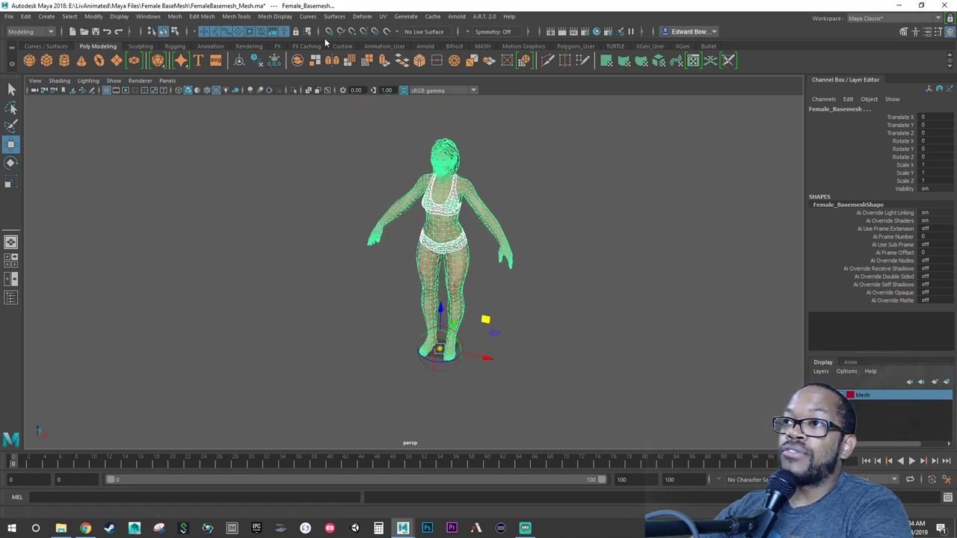
scroll(628, 374, up, 10)
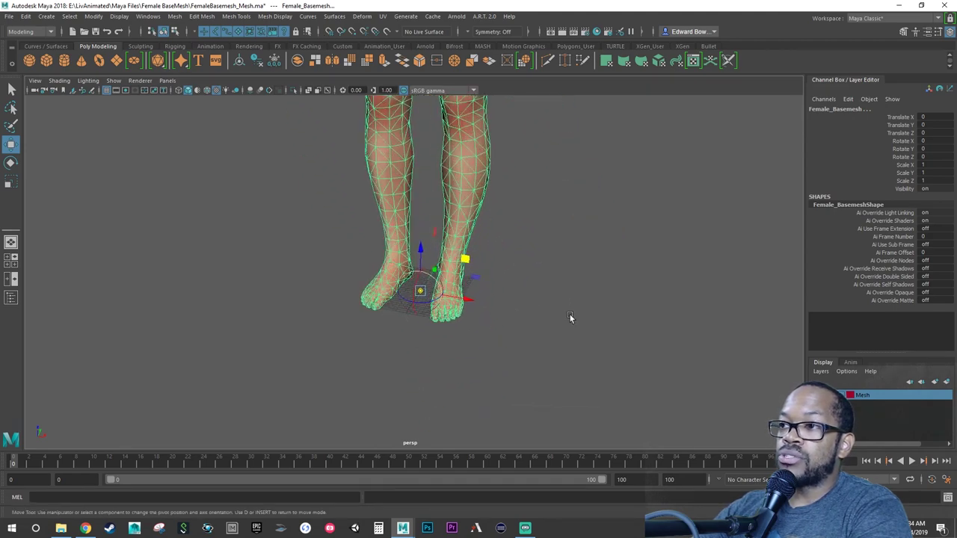
scroll(569, 315, up, 15)
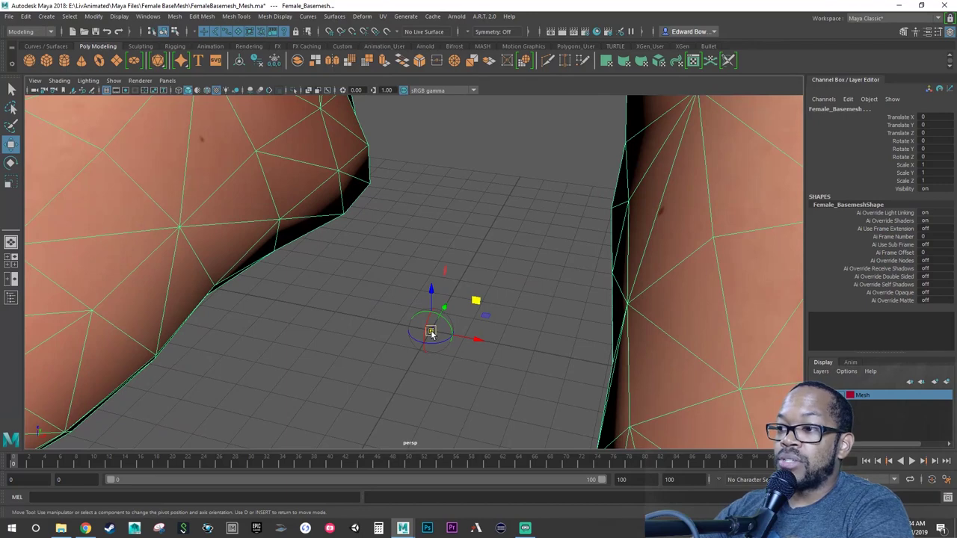
key(d)
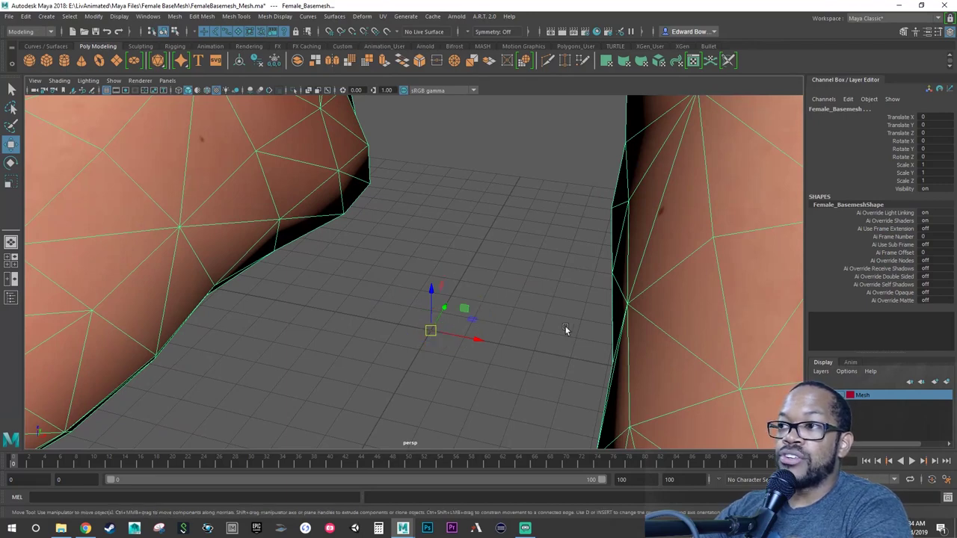
alt+right_drag(571, 330, 528, 329)
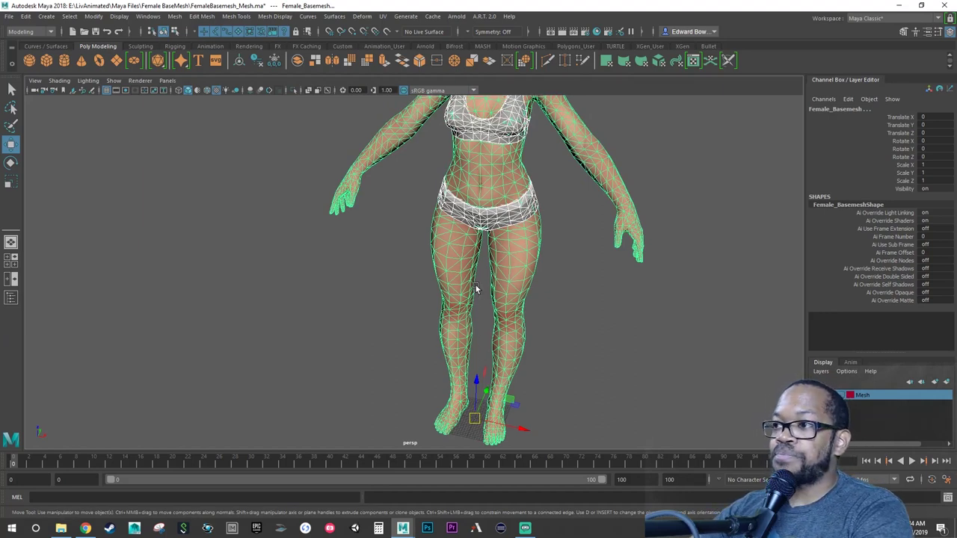
key(space)
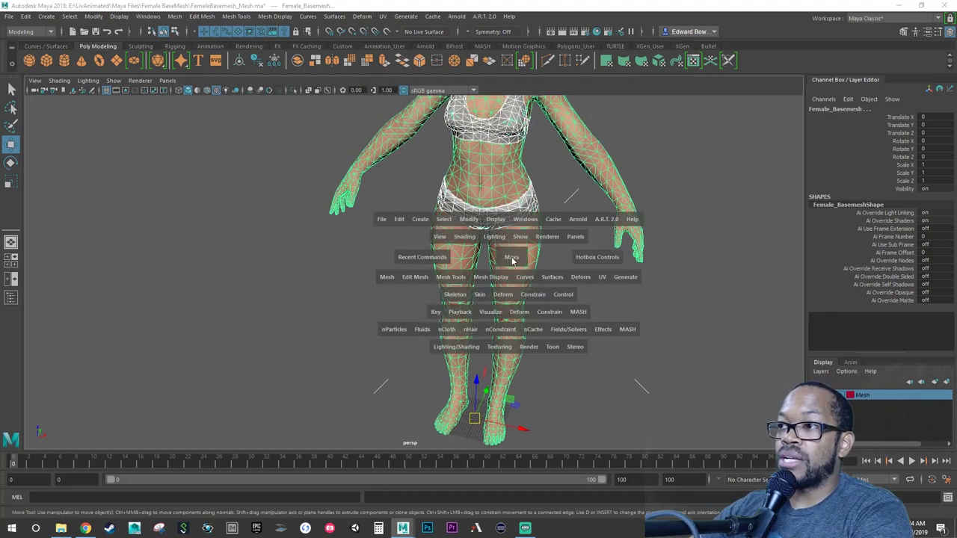
click(468, 218)
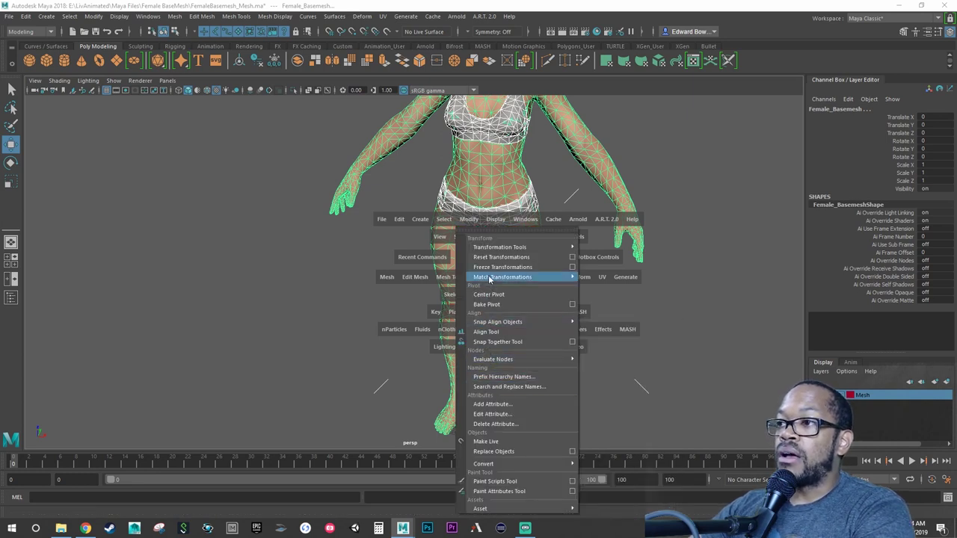
click(205, 280)
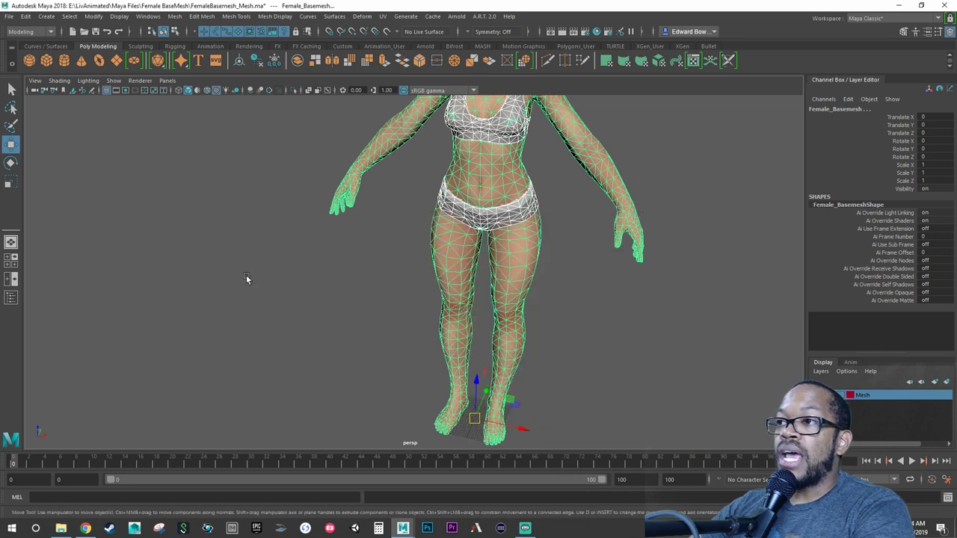
key(space)
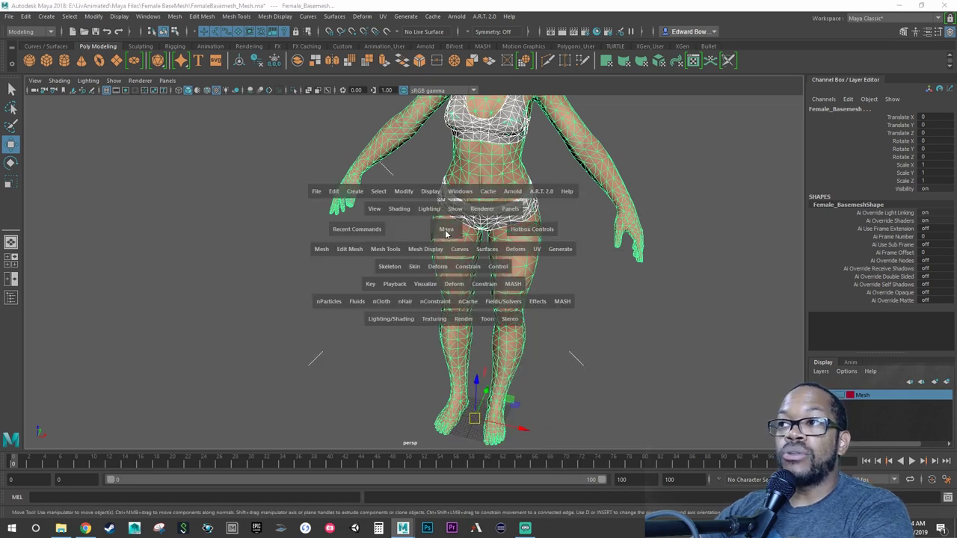
click(336, 193)
mouse_move(360, 312)
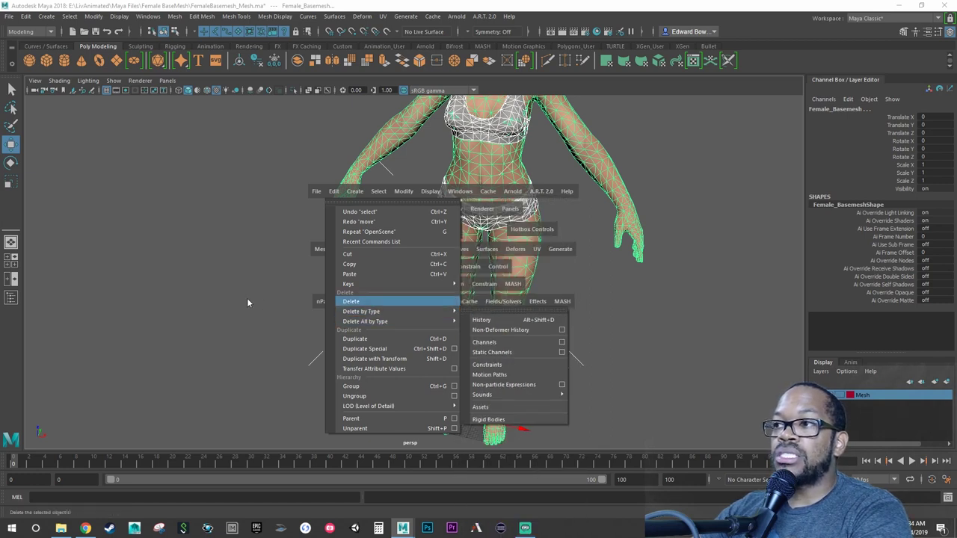
click(173, 287)
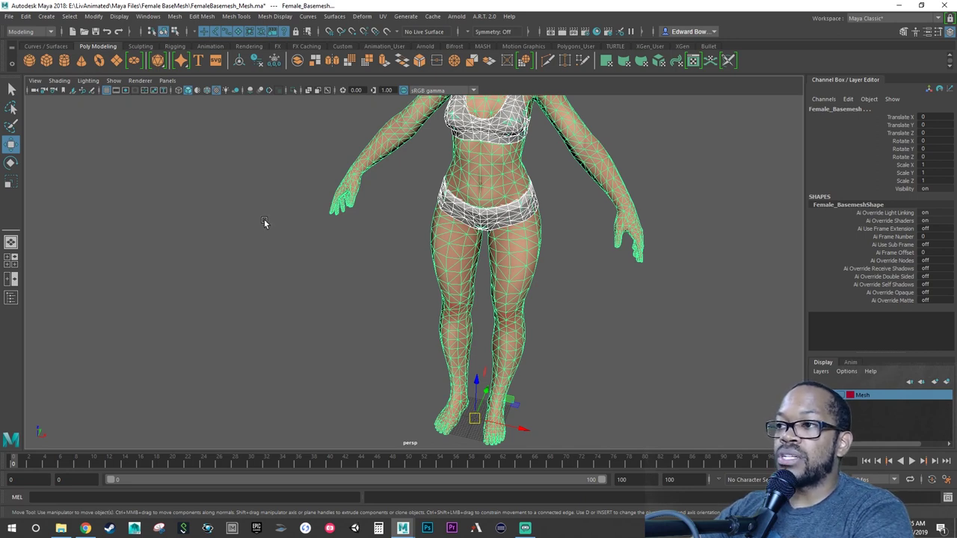
alt+right_drag(358, 279, 225, 279)
alt+drag(225, 279, 220, 307)
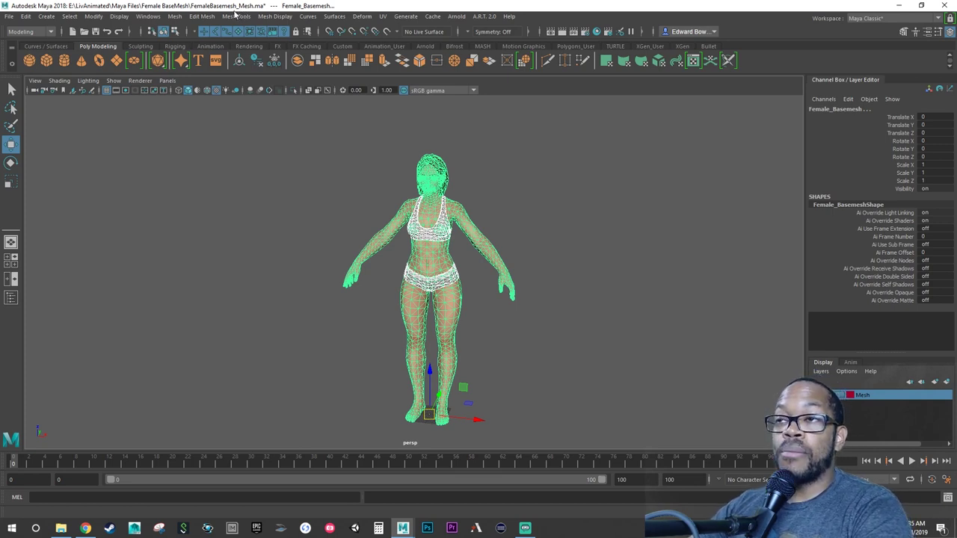
Create a new scene, choosing Don't Save for the open base mesh file.
click(7, 16)
click(23, 35)
click(475, 271)
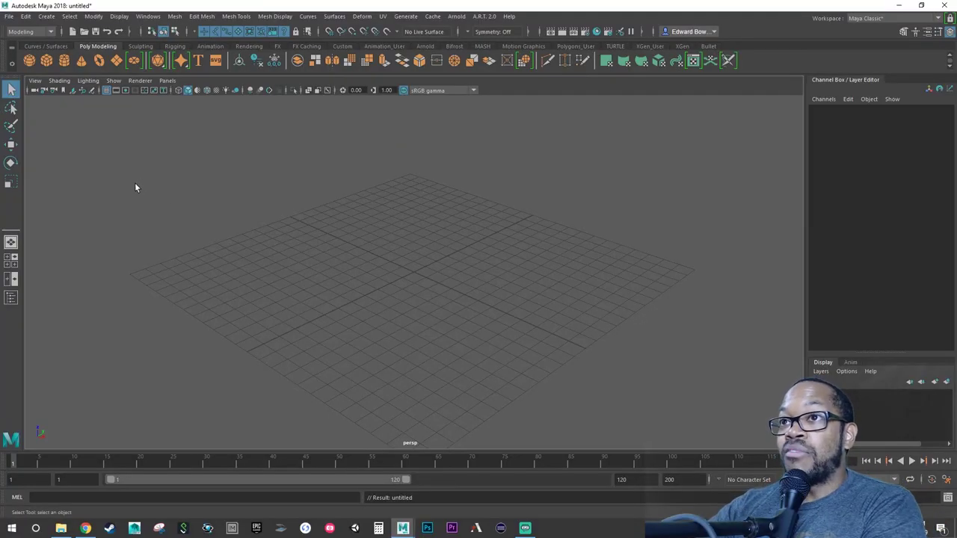
Reference FemaleBasemesh_Mesh.ma through the Reference Editor, then close the editor.
click(9, 17)
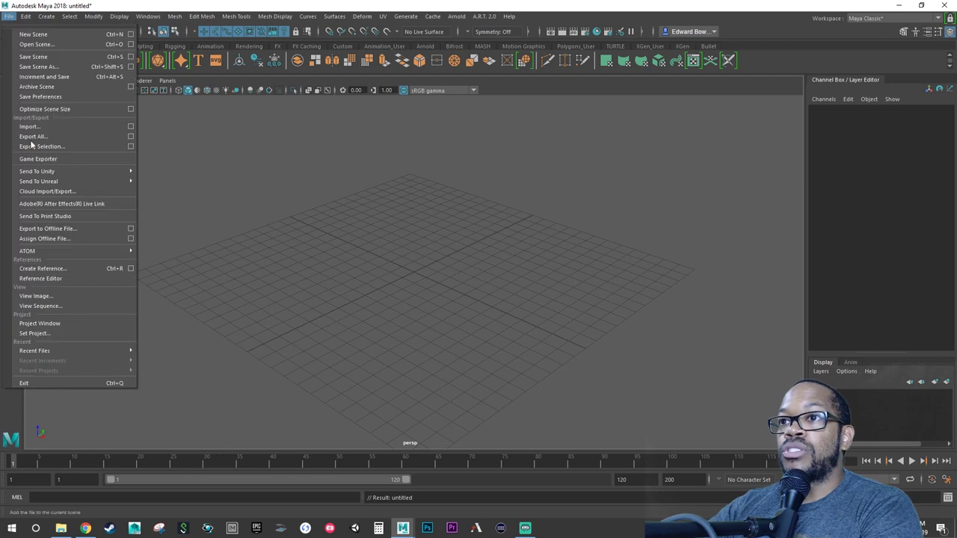
click(69, 279)
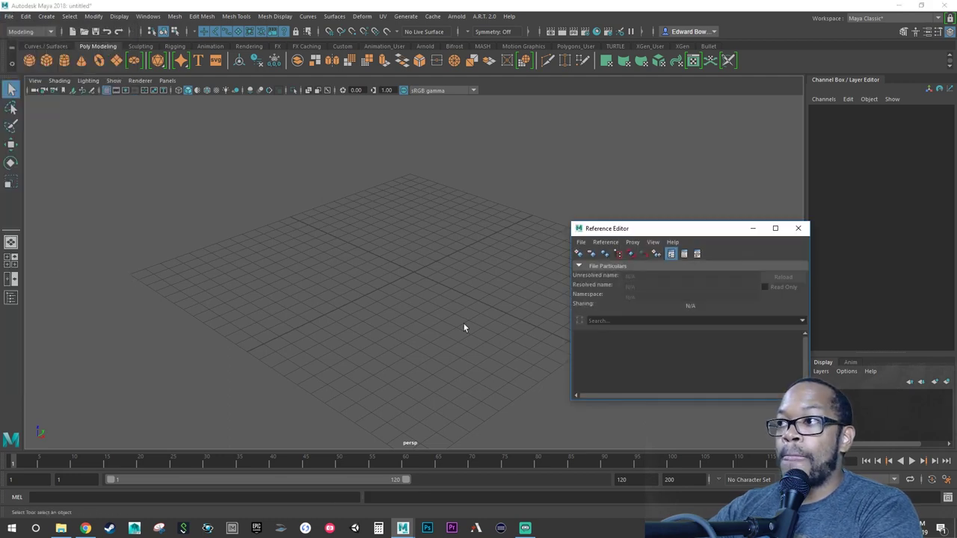
drag(678, 235, 333, 202)
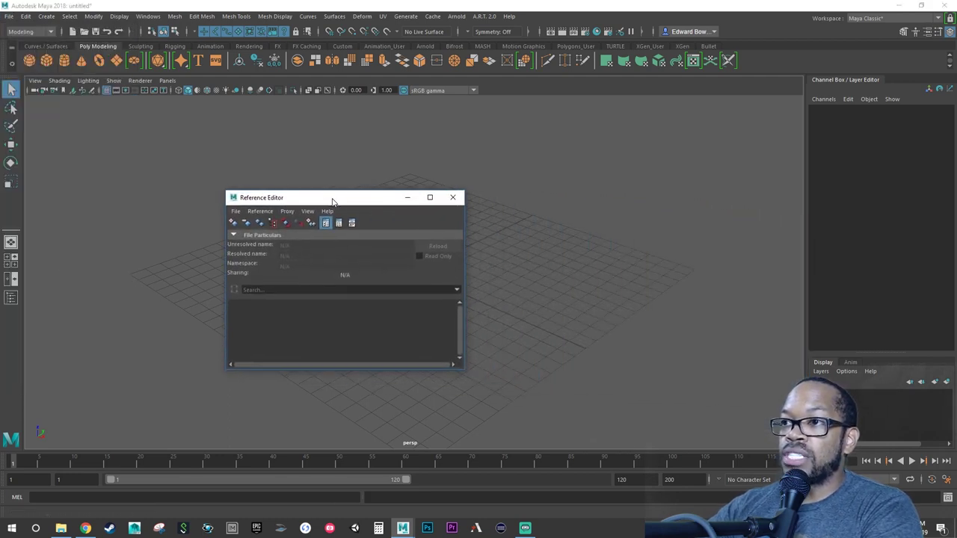
click(232, 224)
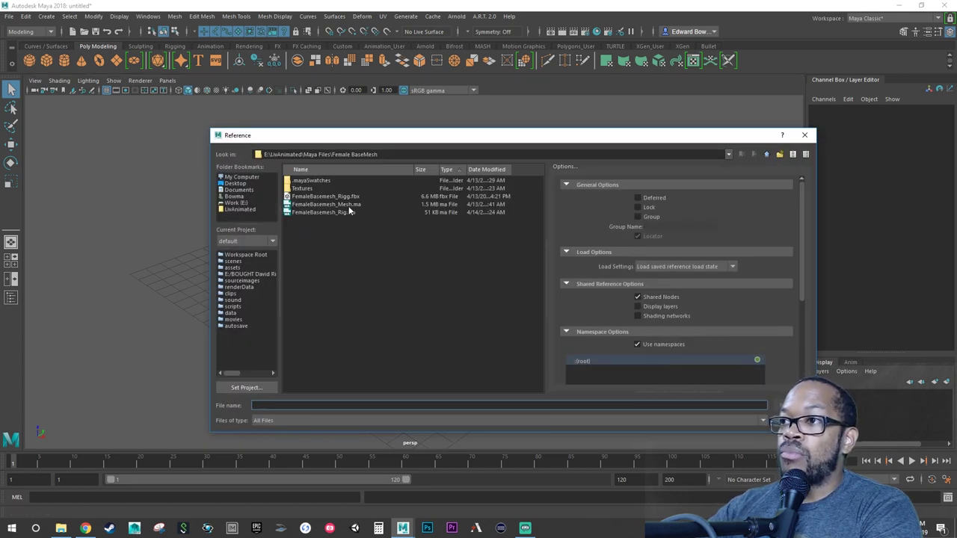
click(350, 207)
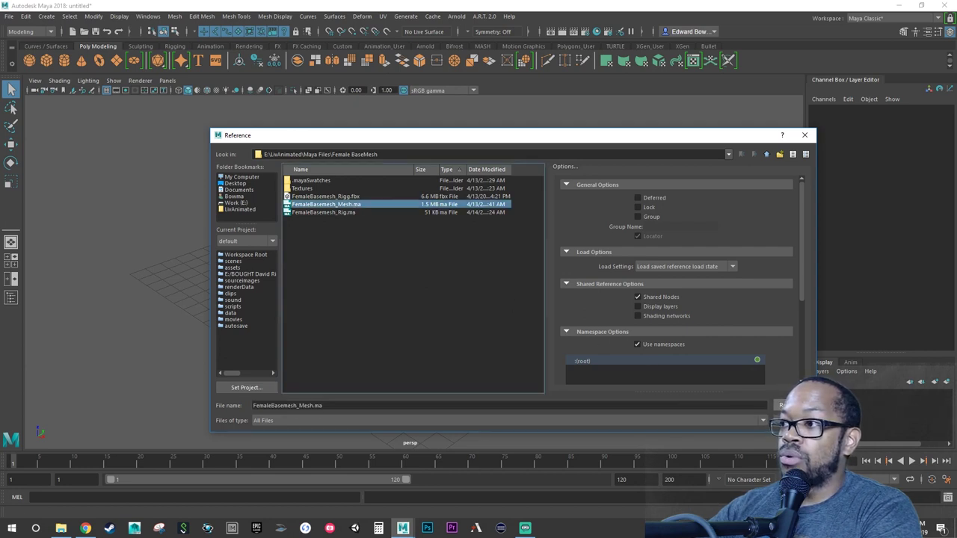
click(781, 405)
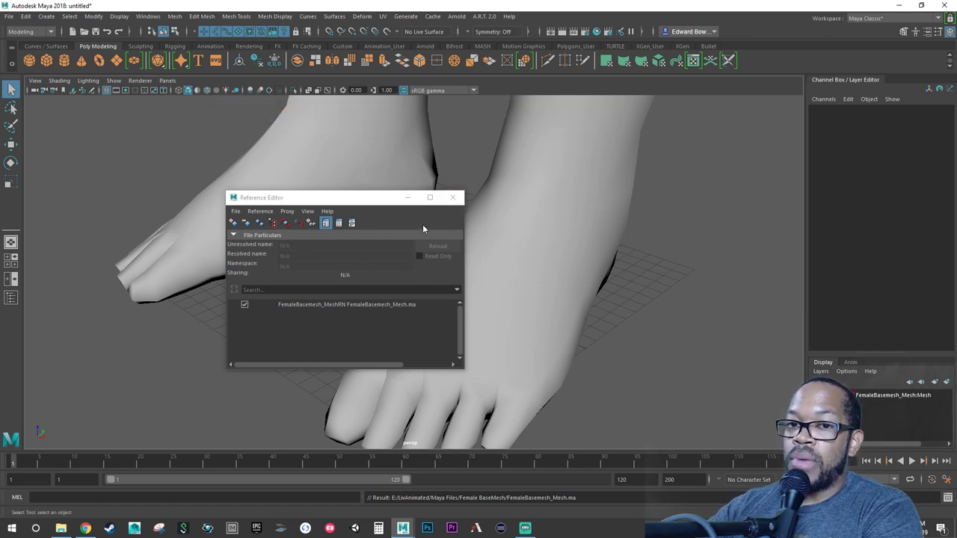
click(452, 198)
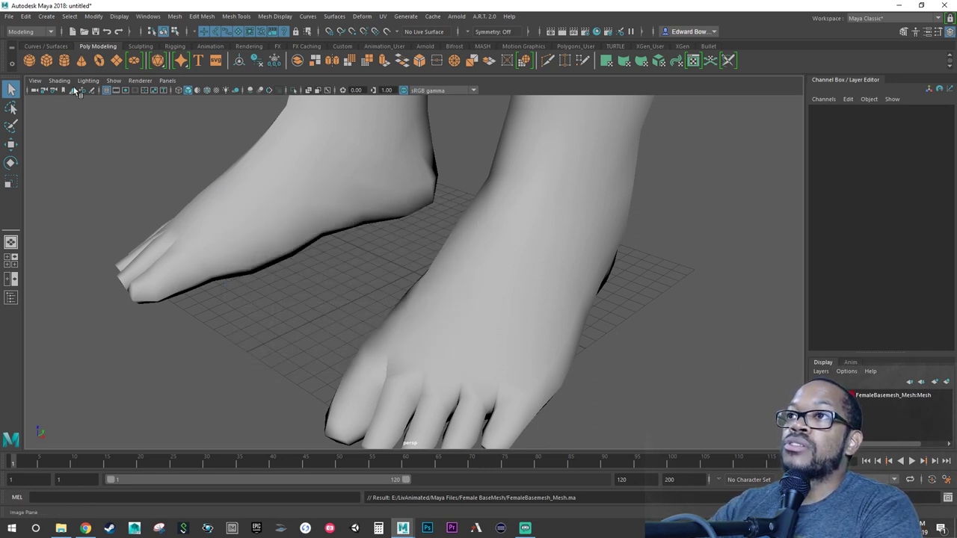
Set the working time unit to 30 fps in the Settings preferences and save them.
click(141, 16)
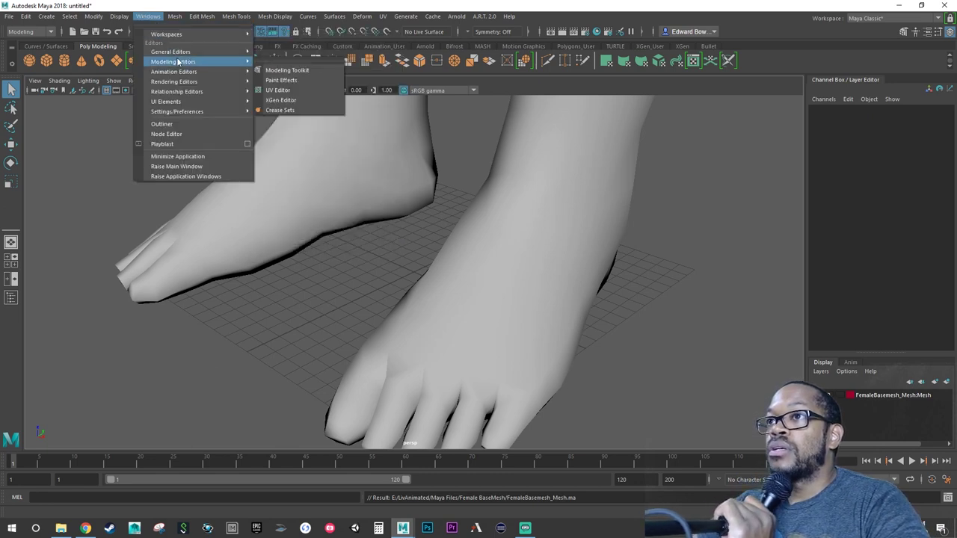
mouse_move(201, 116)
click(273, 120)
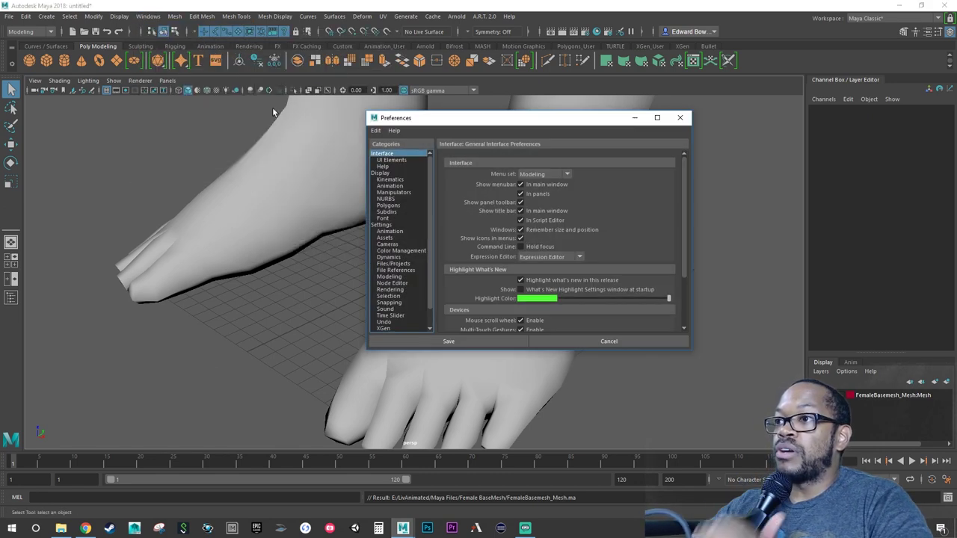
click(383, 225)
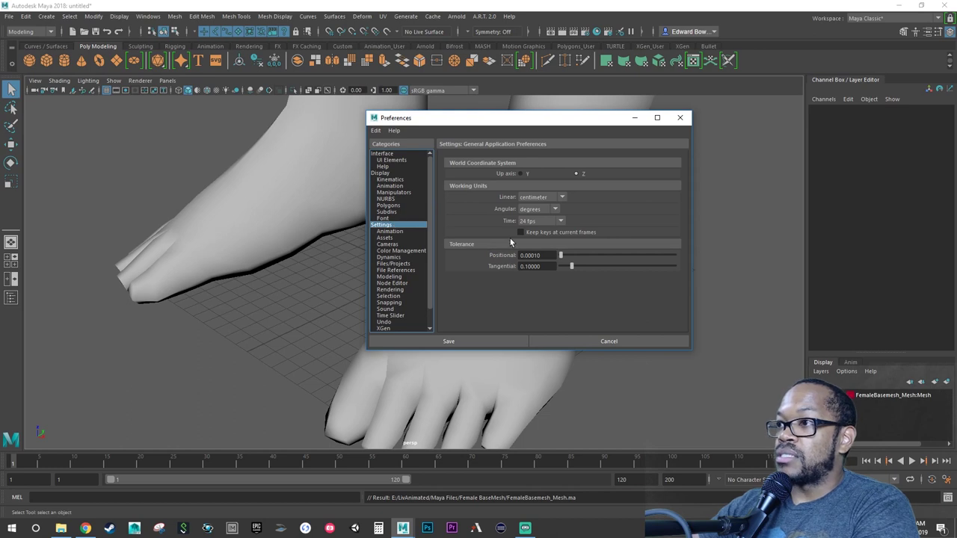
click(528, 222)
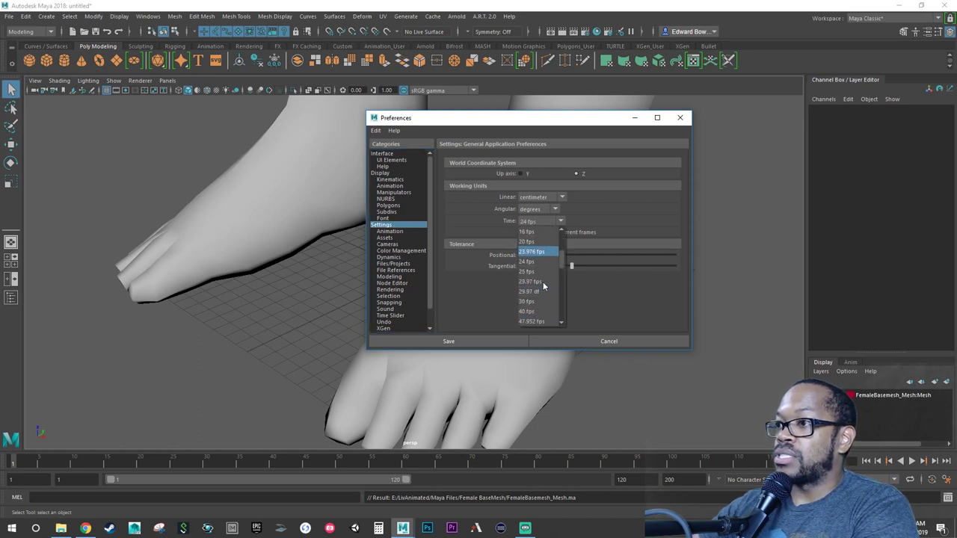
click(529, 302)
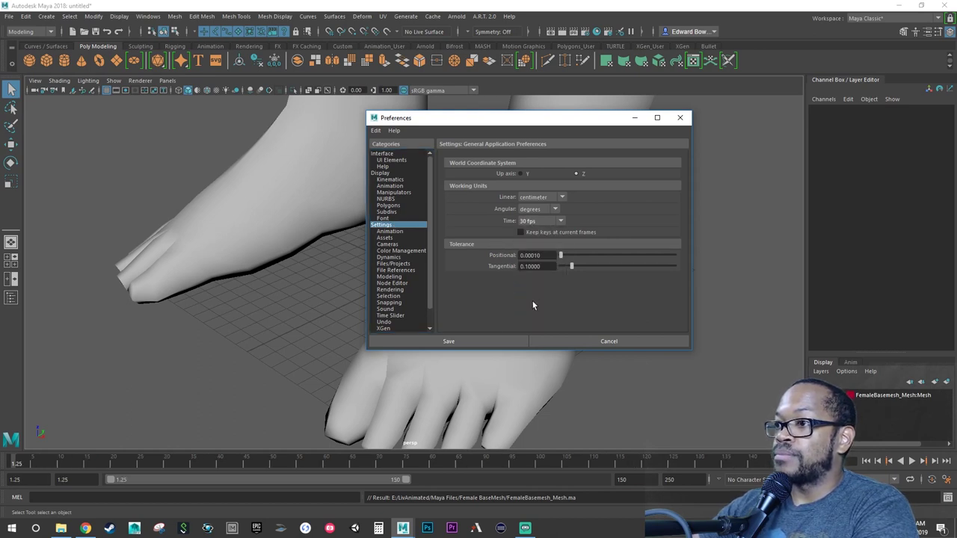
click(492, 340)
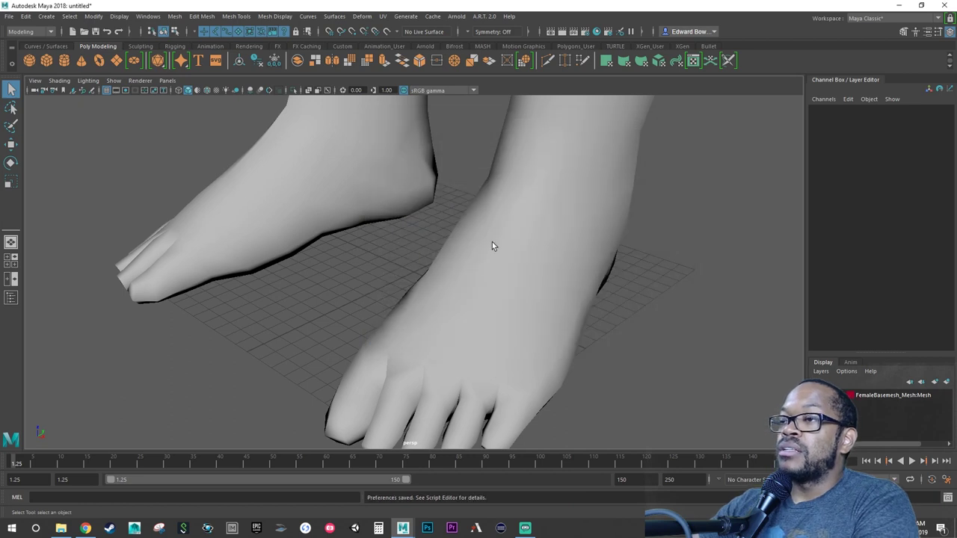
Turn on Textured display and frame the whole referenced figure.
alt+right_drag(492, 246, 327, 224)
alt+drag(326, 224, 236, 170)
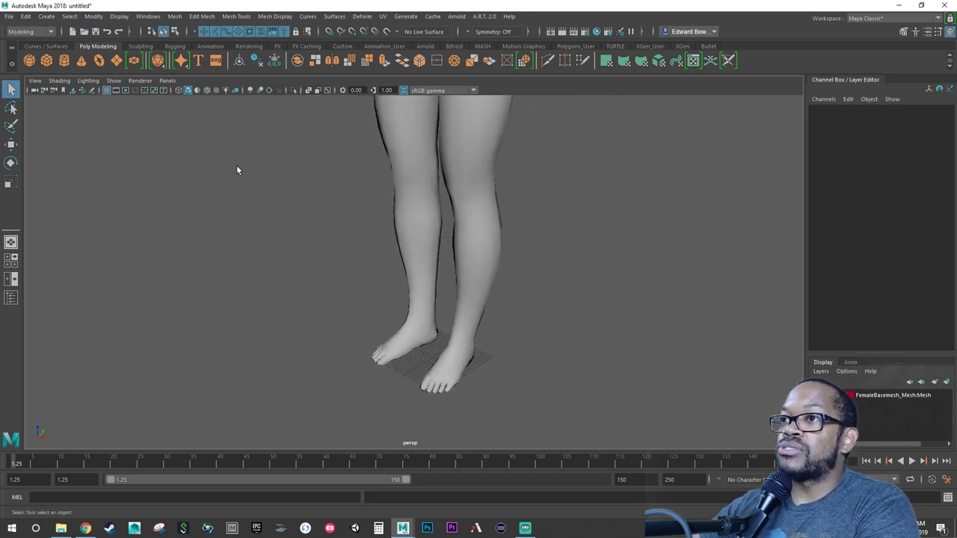
click(216, 89)
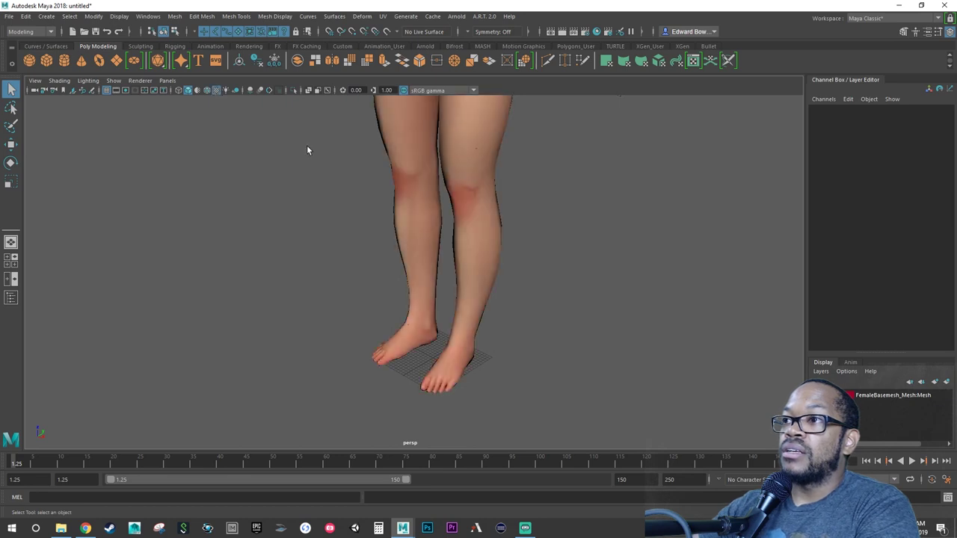
mouse_move(470, 305)
alt+right_down()
mouse_move(426, 305)
mouse_move(423, 260)
mouse_move(436, 384)
mouse_move(455, 346)
mouse_move(516, 354)
alt+right_up()
alt+middle_drag(515, 353, 483, 348)
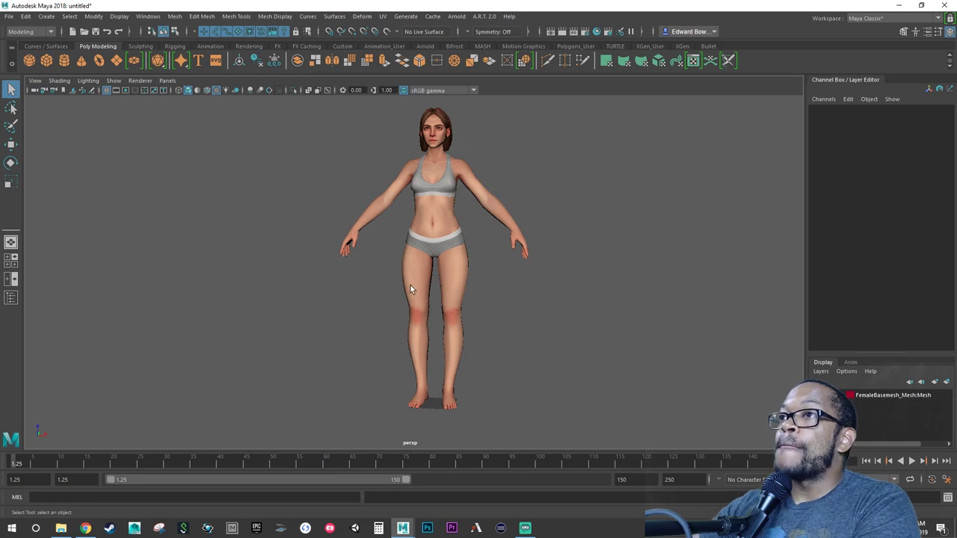
Save the scene as FemaleBasemesh_Rig.ma, replacing the existing file.
click(9, 16)
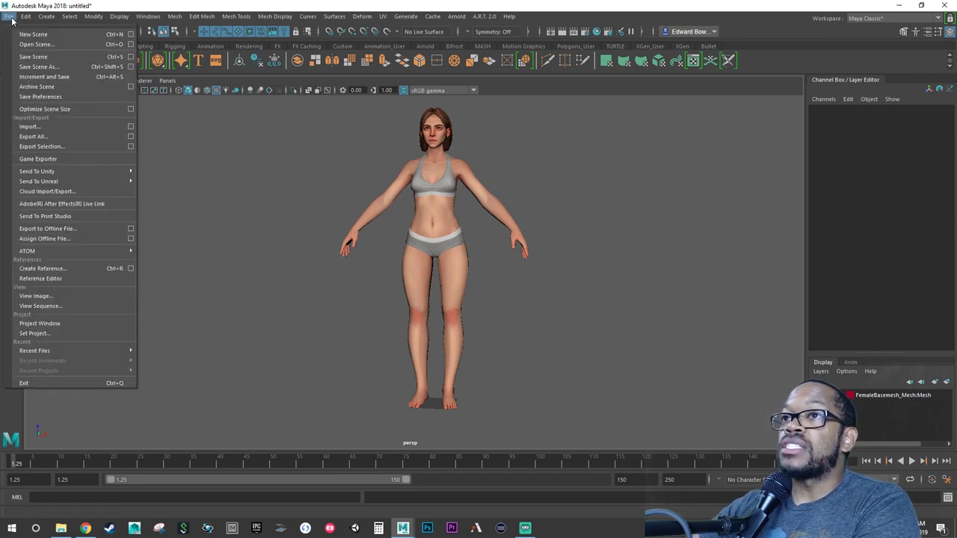
click(34, 68)
click(327, 203)
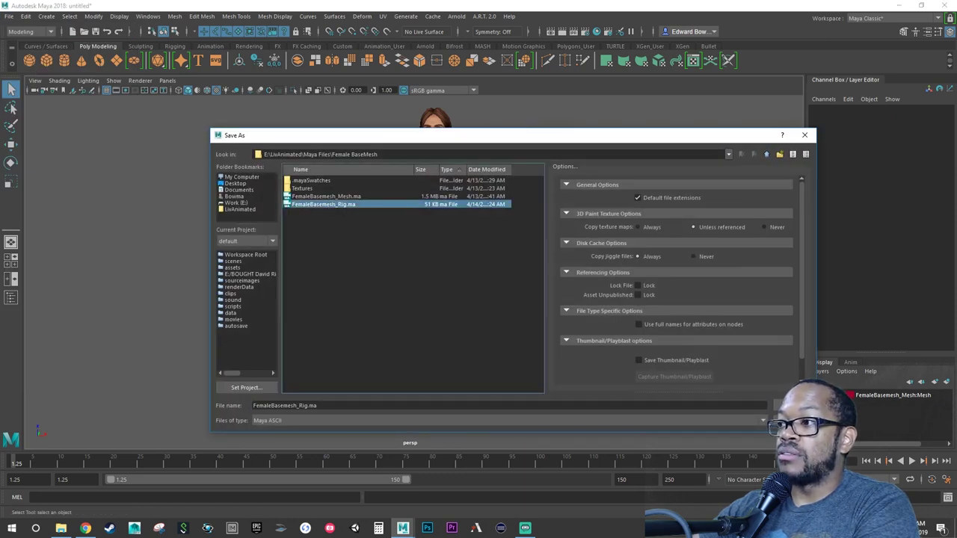
click(785, 406)
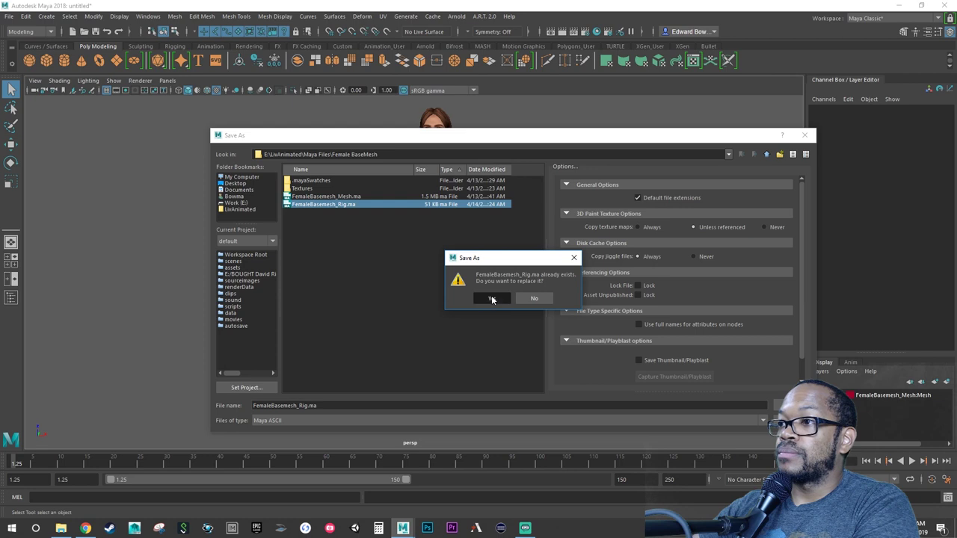
click(491, 299)
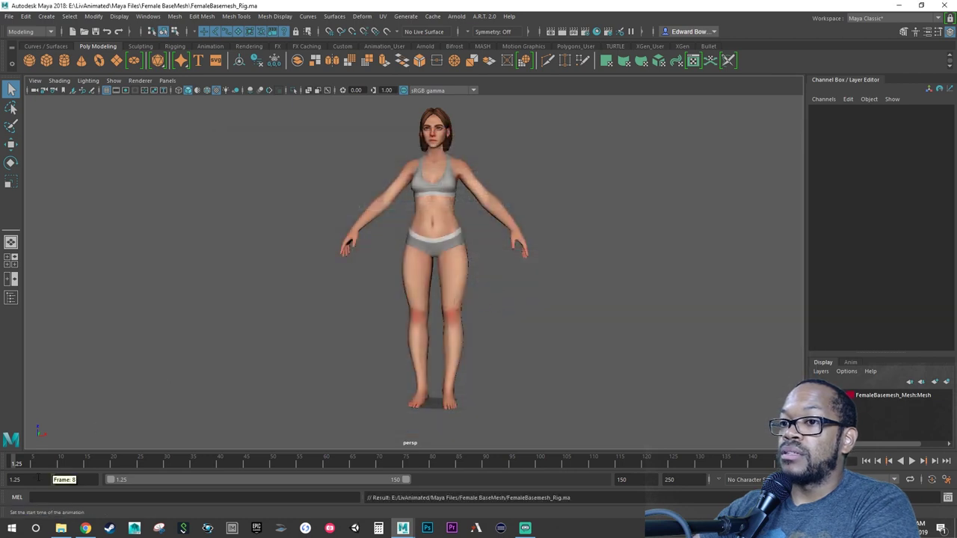
Set the timeline start time to 0 and move the current frame to 0.
double_click(15, 479)
text(0)
key(Tab)
drag(12, 461, 2, 465)
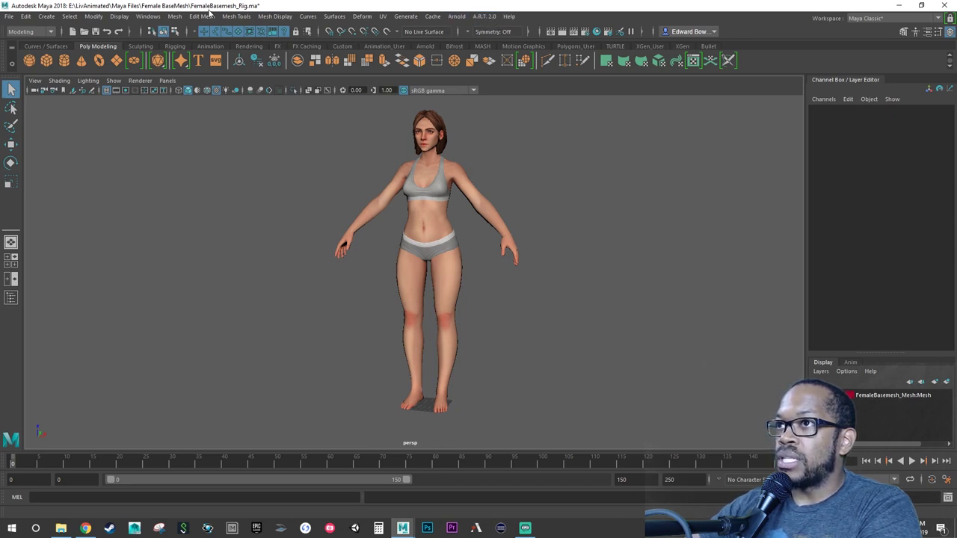
Launch Rig Creator from the A.R.T 2.0 menu, installing the Root module under the feet.
click(483, 17)
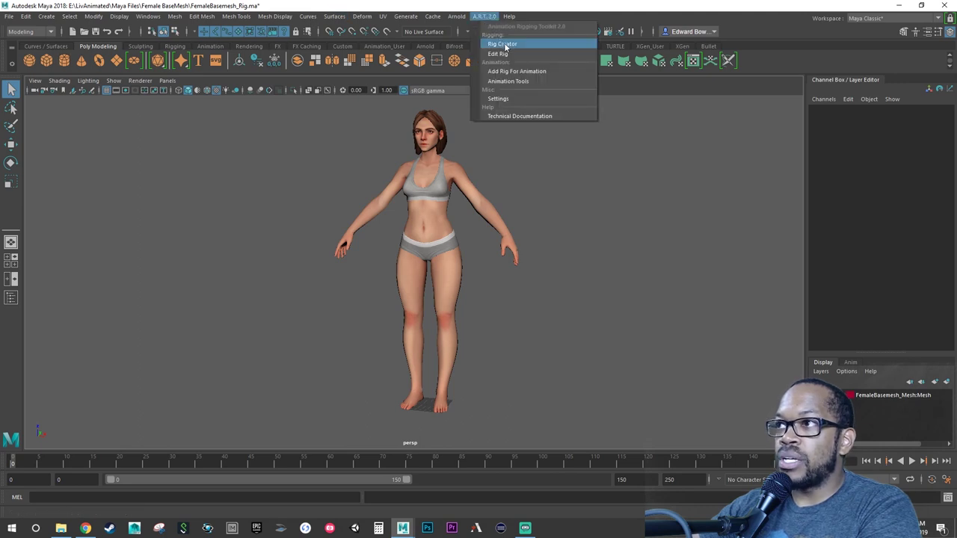
click(505, 45)
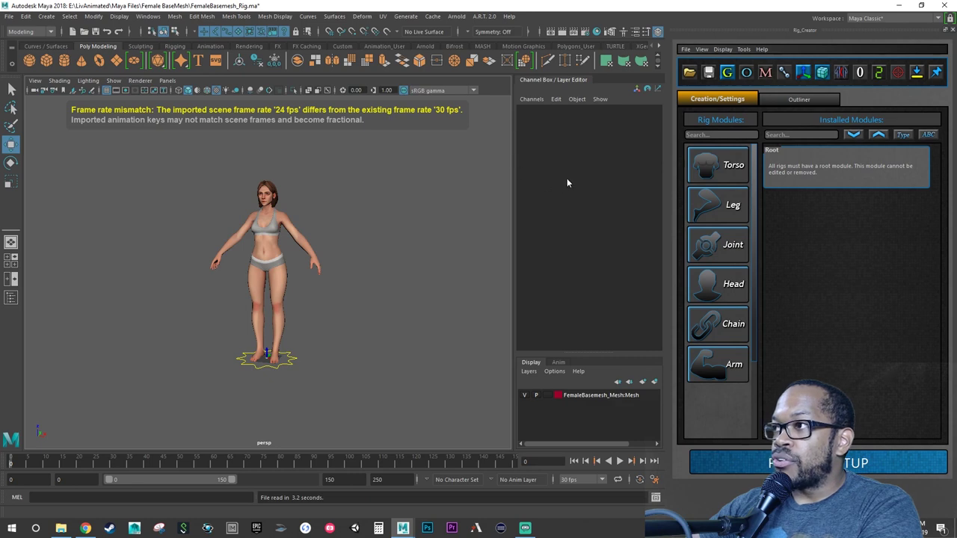
alt+right_drag(297, 267, 327, 330)
alt+drag(327, 330, 304, 387)
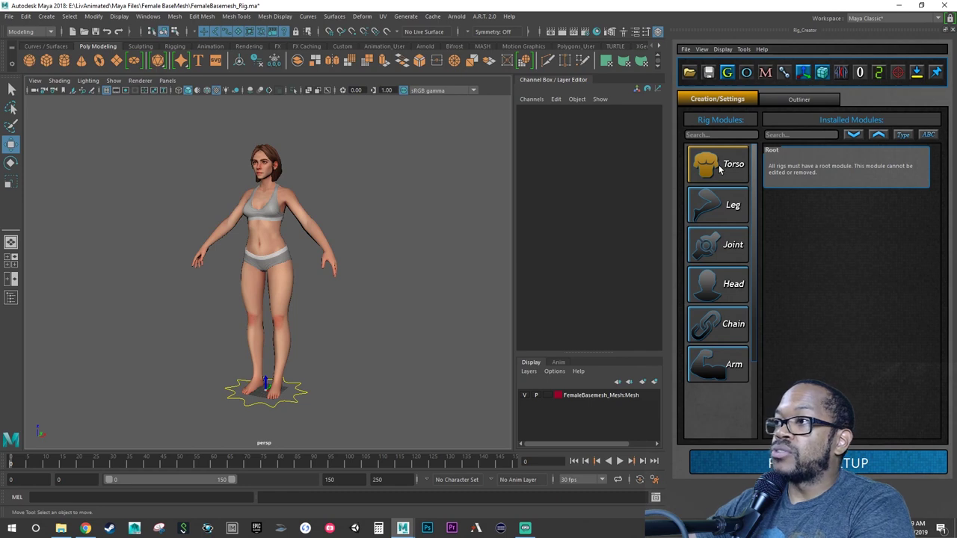
Create a Torso module under root and move it up onto the character's hips.
click(718, 164)
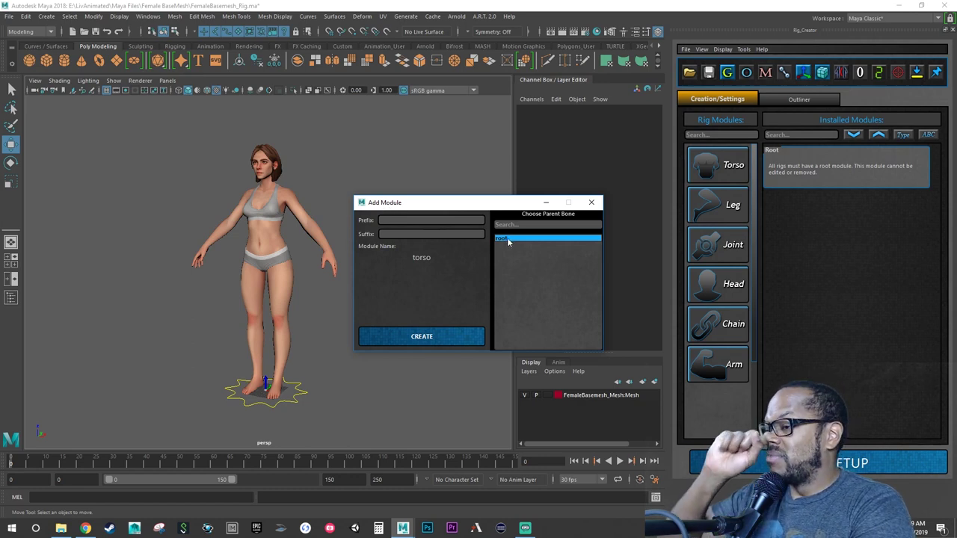
click(435, 341)
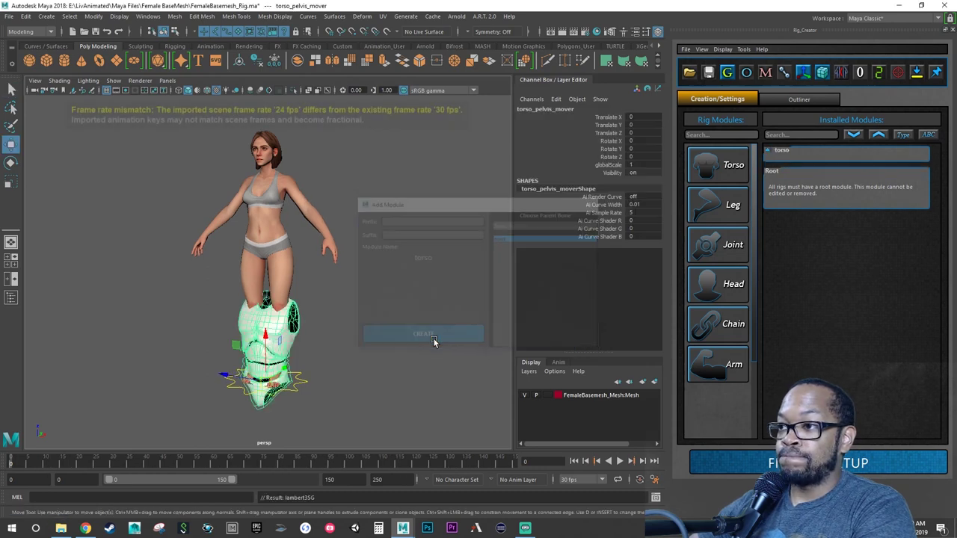
alt+drag(323, 377, 309, 373)
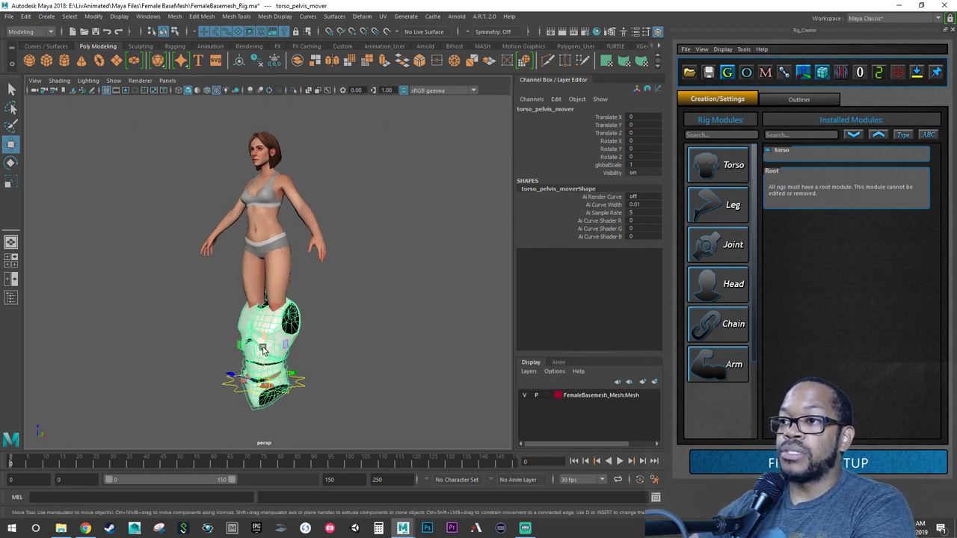
drag(263, 342, 254, 202)
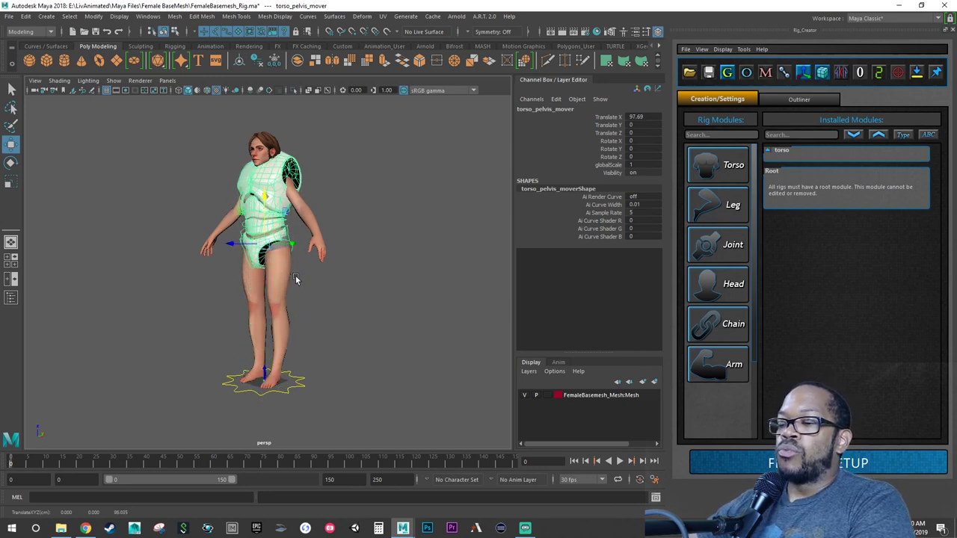
Scale torso_pelvis_mover down to fit the character's body.
key(r)
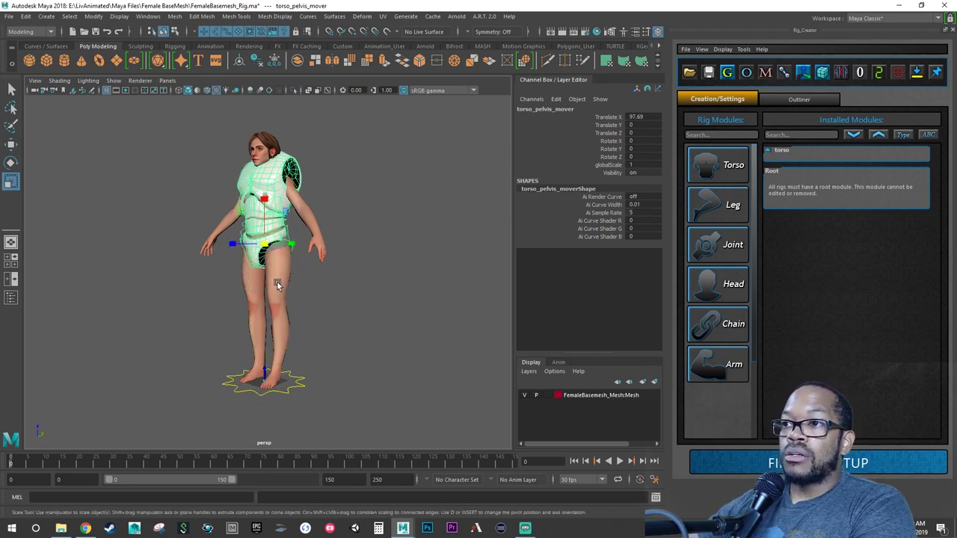
alt+drag(266, 281, 399, 294)
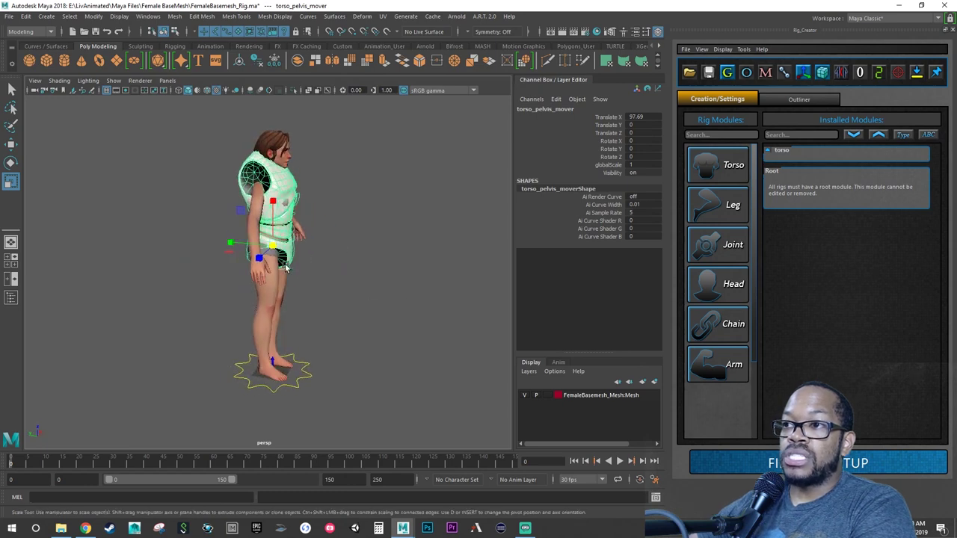
scroll(338, 266, up, 3)
scroll(341, 262, up, 2)
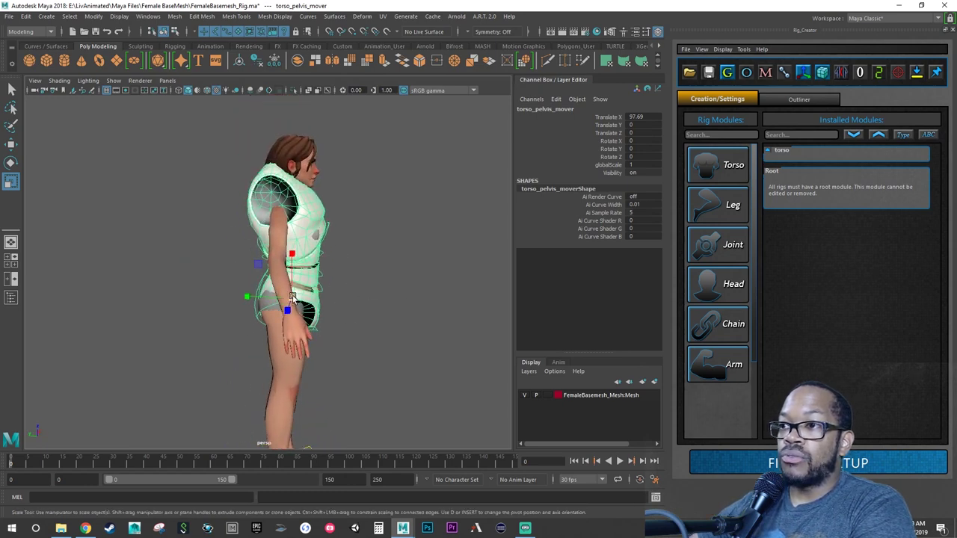
mouse_move(293, 295)
mouse_down()
mouse_move(269, 346)
mouse_move(353, 311)
mouse_move(395, 316)
mouse_move(323, 318)
mouse_move(367, 316)
mouse_move(307, 305)
mouse_up()
scroll(371, 311, up, 2)
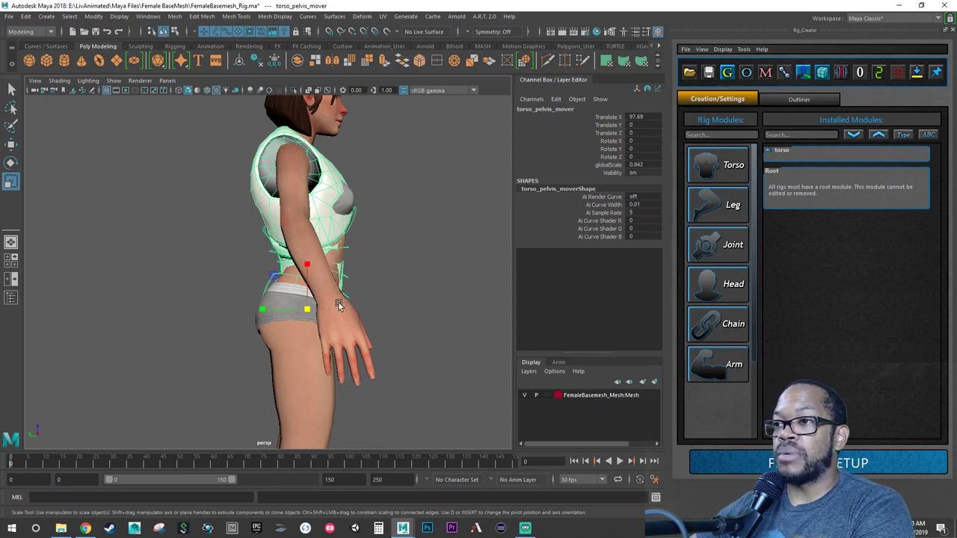
alt+drag(343, 304, 258, 283)
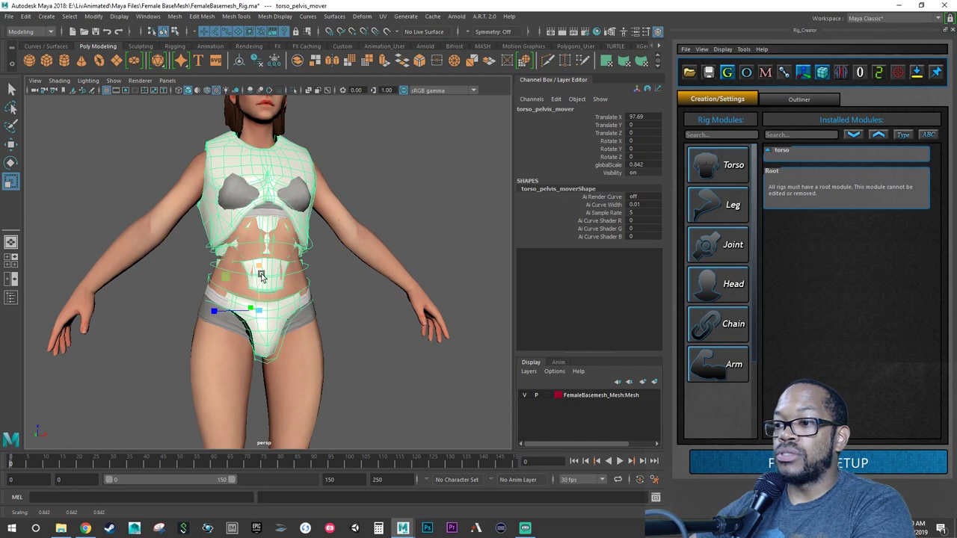
Nudge torso_pelvis_mover sideways and slightly up to align with the hips.
key(w)
drag(259, 273, 343, 284)
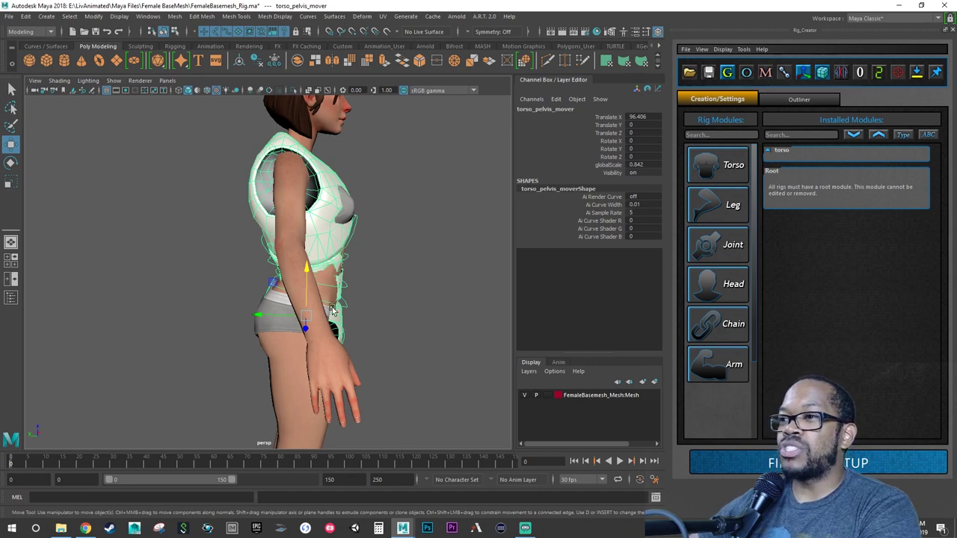
drag(302, 311, 333, 300)
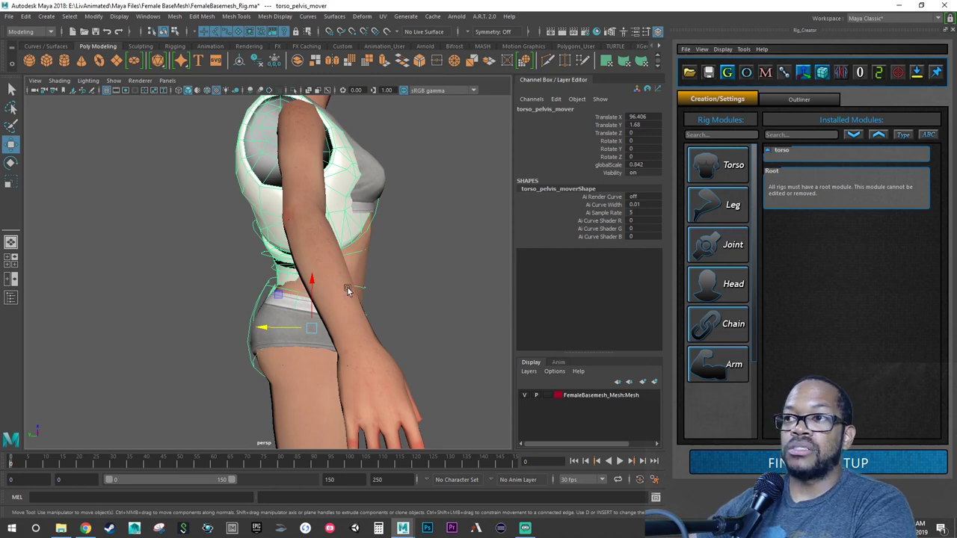
alt+drag(308, 307, 274, 299)
alt+drag(307, 268, 352, 281)
alt+right_drag(351, 280, 286, 293)
scroll(286, 293, up, 3)
scroll(316, 298, up, 3)
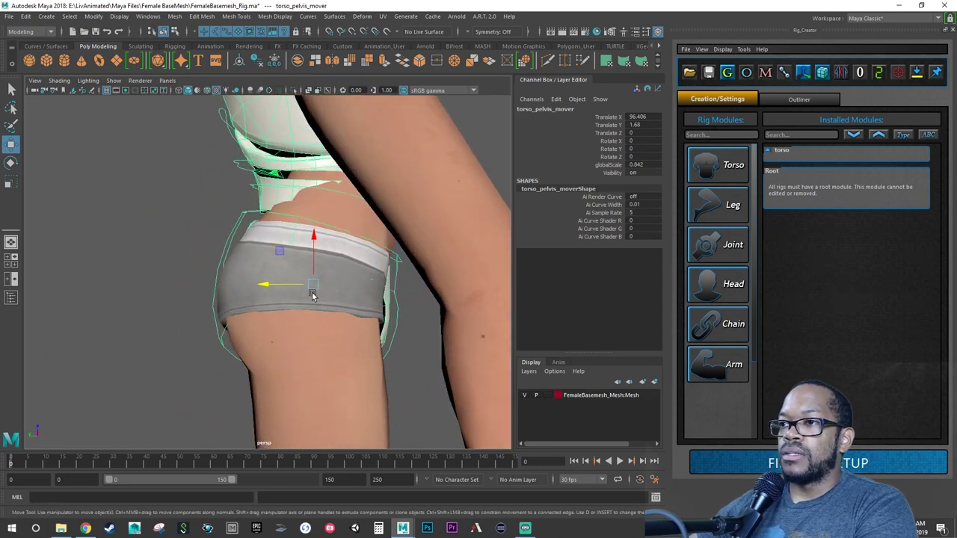
drag(291, 285, 323, 314)
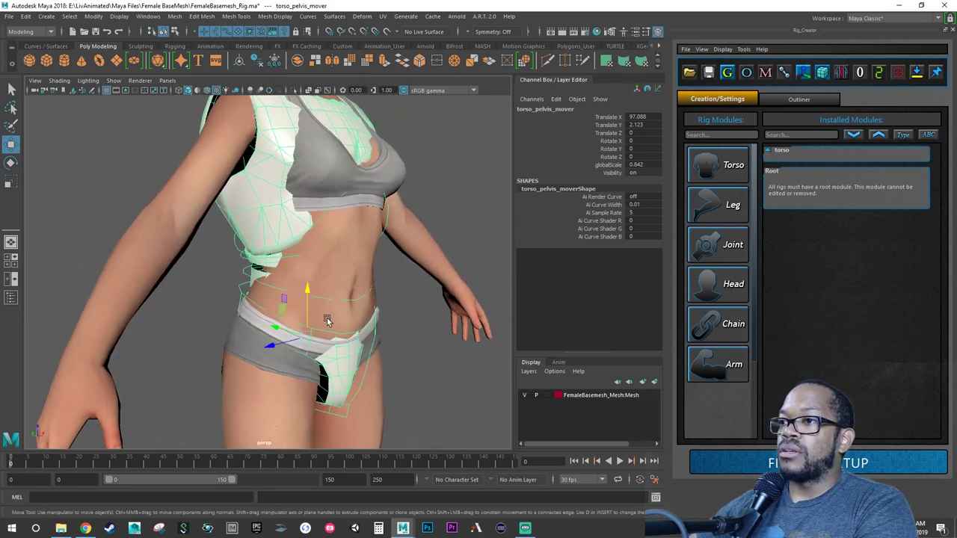
alt+drag(326, 319, 303, 302)
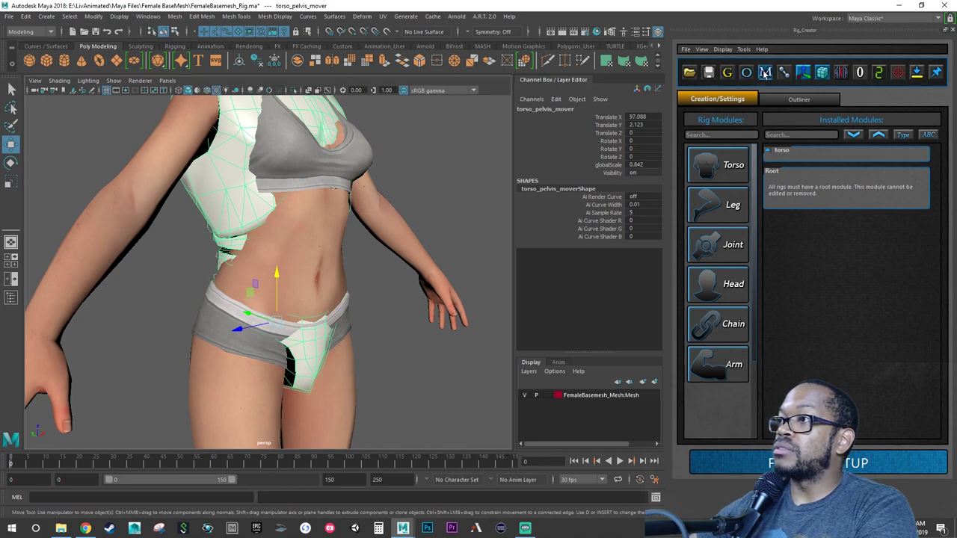
alt+drag(258, 222, 263, 242)
Select the torso_spine_01 mover and lower it to the character's waist.
click(155, 266)
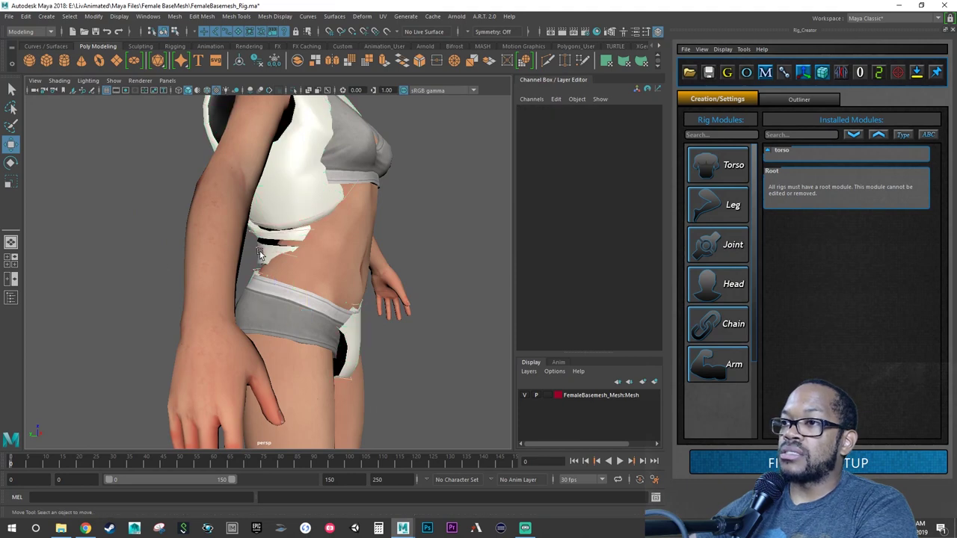
alt+right_drag(254, 248, 226, 224)
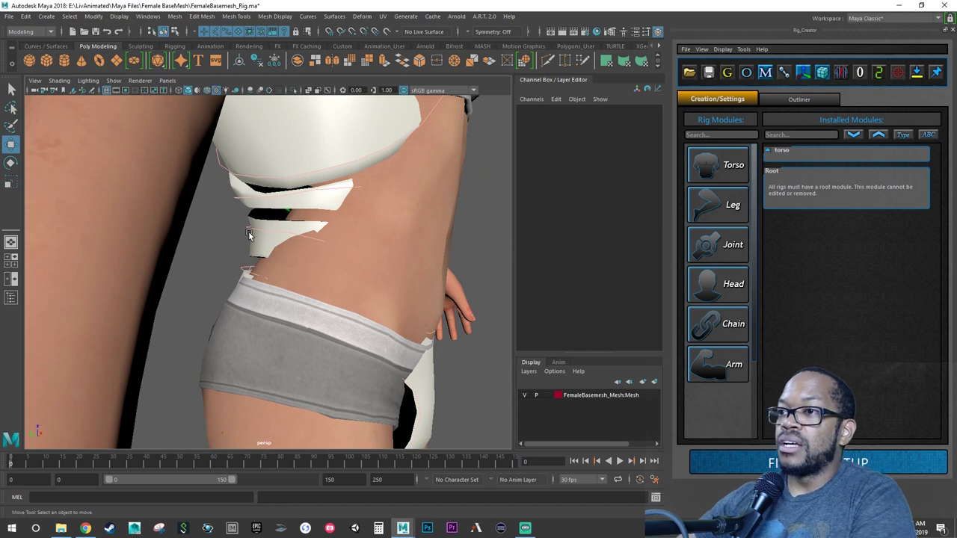
click(246, 227)
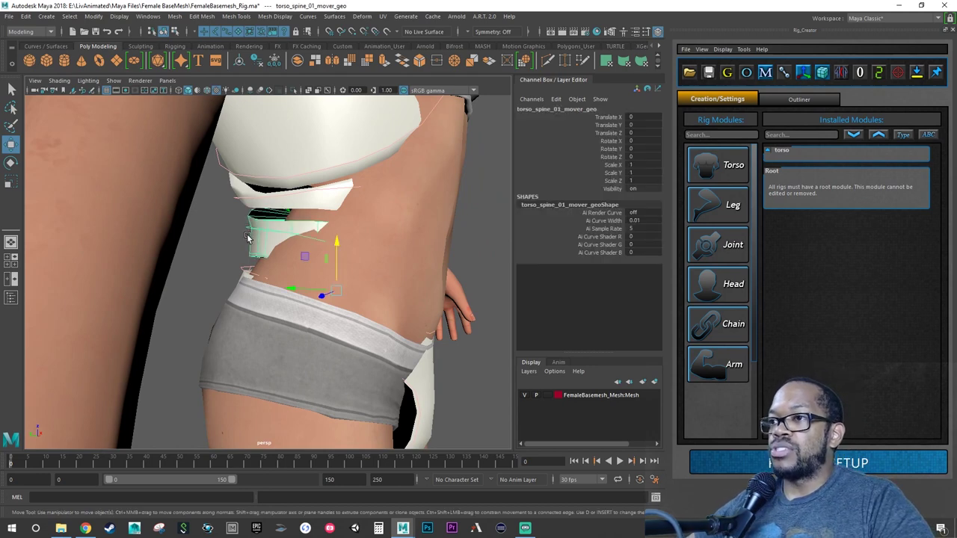
alt+drag(312, 271, 365, 314)
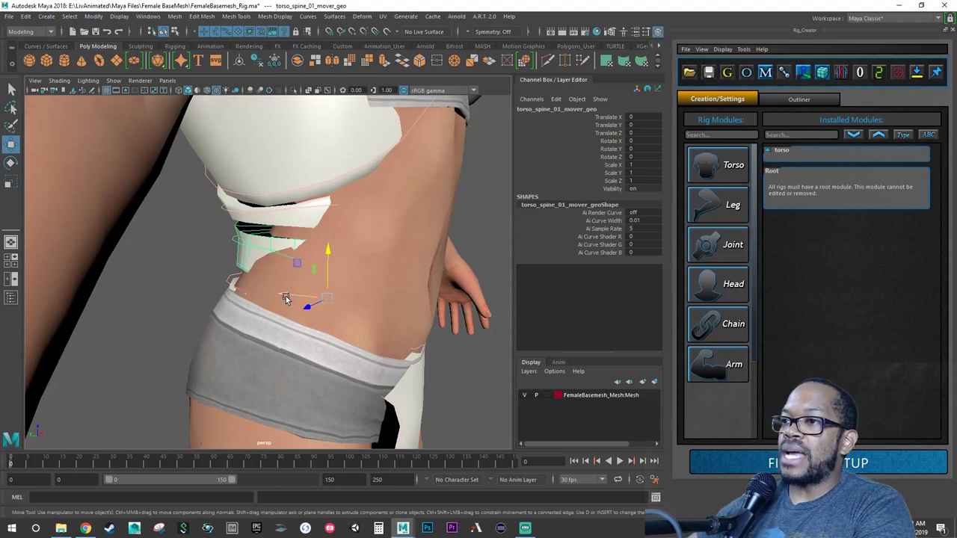
mouse_move(287, 294)
mouse_down()
mouse_move(304, 296)
mouse_move(204, 295)
mouse_move(330, 314)
mouse_move(340, 306)
mouse_move(343, 298)
mouse_move(319, 304)
mouse_move(303, 288)
mouse_up()
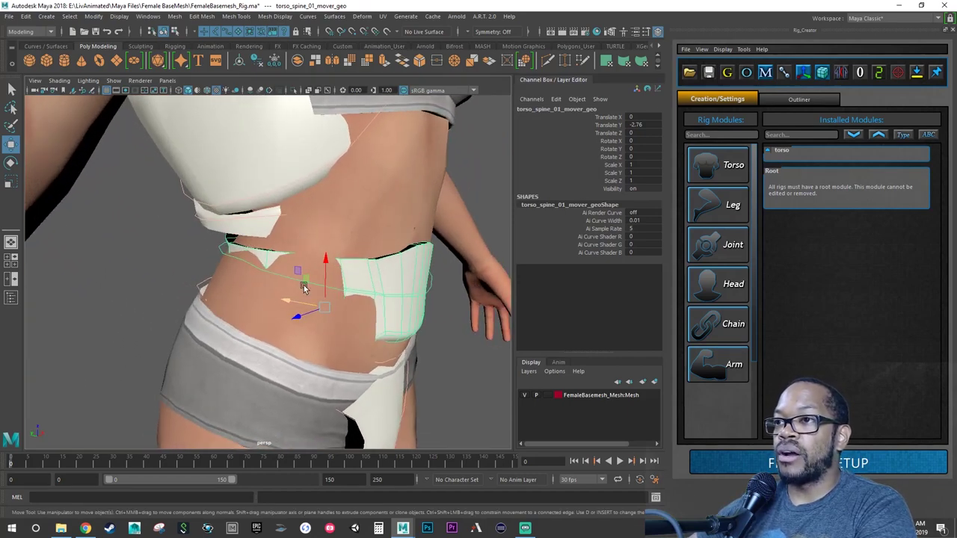
alt+drag(203, 224, 201, 234)
Lower torso_spine_02 around the torso and fit torso_spine_03 to the chest at Translate Y -4.681.
click(201, 219)
drag(288, 221, 354, 249)
click(222, 210)
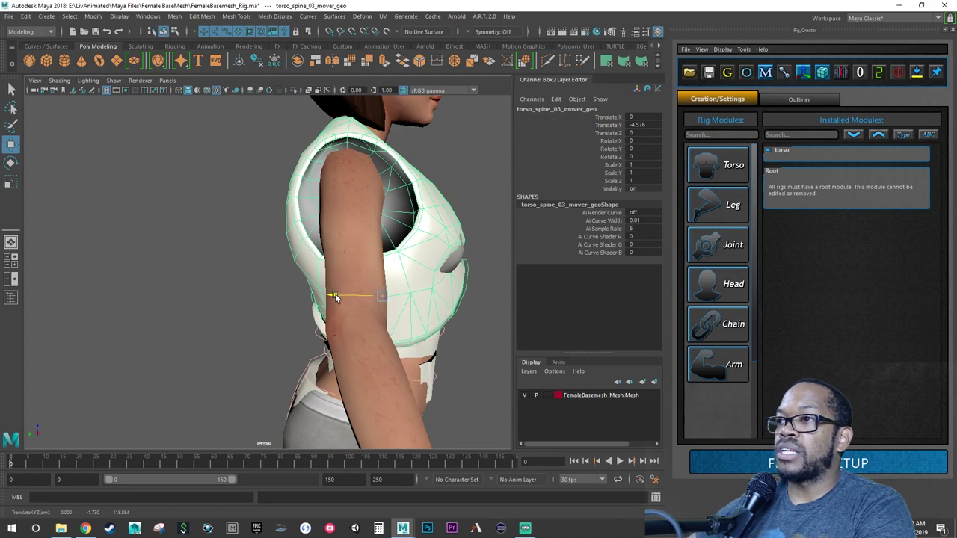
drag(334, 297, 299, 230)
mouse_move(299, 229)
alt+right_down()
mouse_move(315, 228)
mouse_move(299, 240)
alt+right_up()
alt+drag(299, 239, 387, 267)
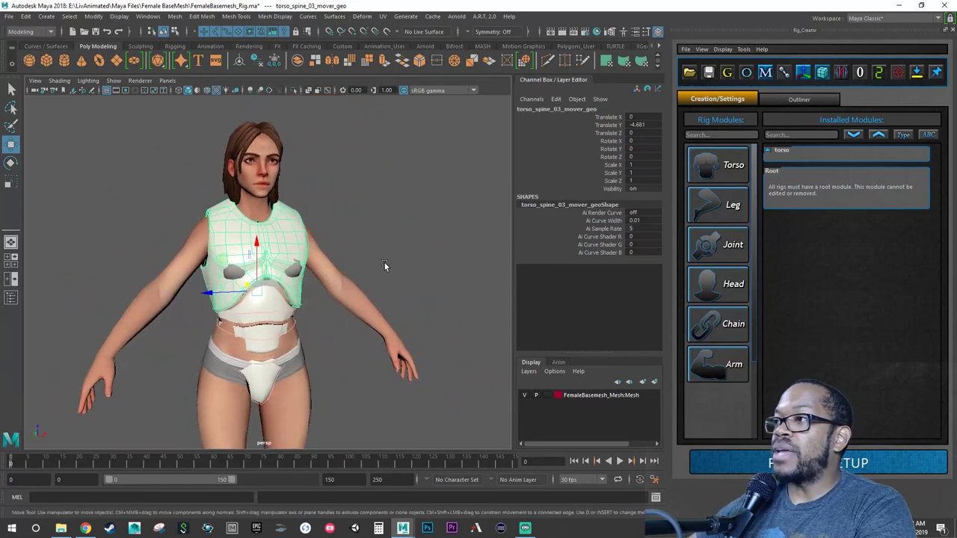
Expand the torso module's settings and show the rig guide curves on the torso and hips.
click(768, 150)
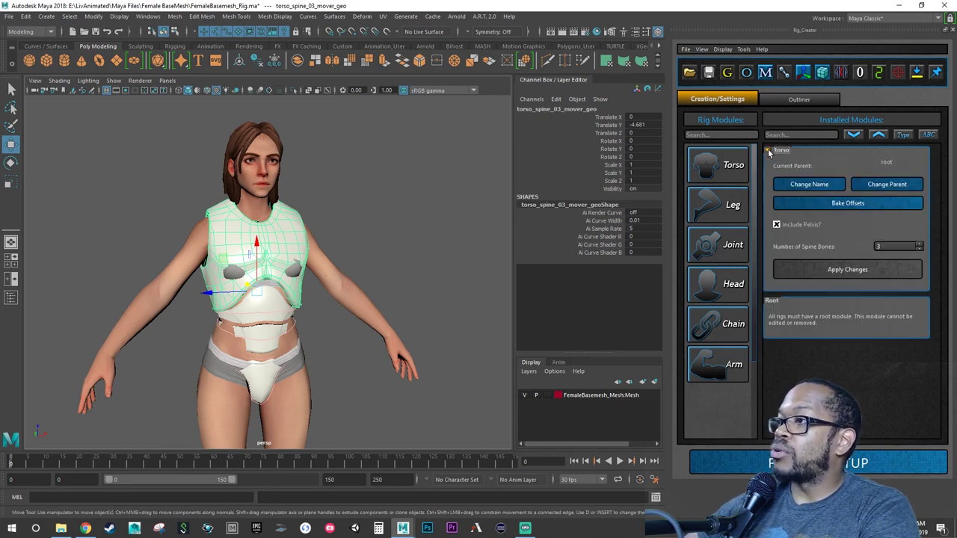
alt+drag(429, 272, 408, 269)
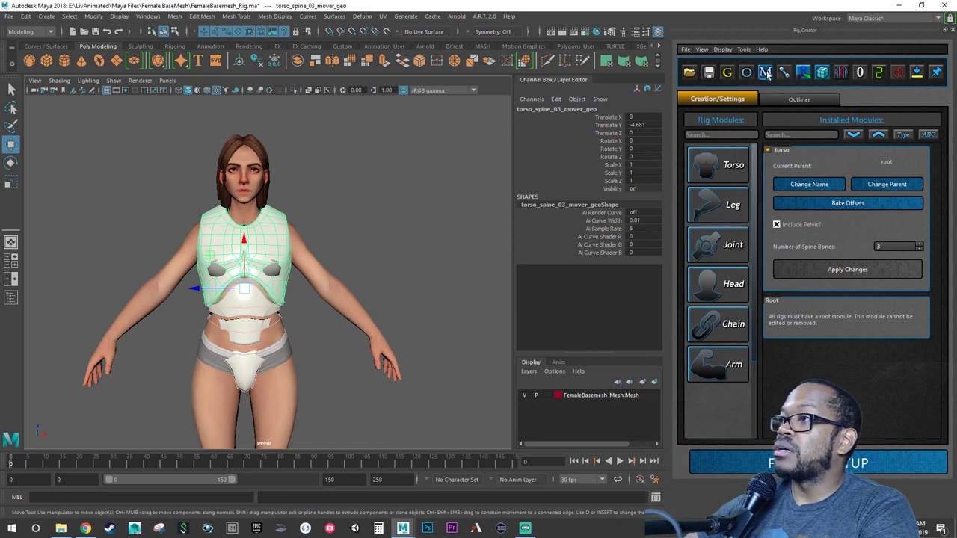
click(726, 72)
alt+drag(505, 184, 479, 240)
Select the torso pelvis mover and bake the torso module's offsets.
click(356, 378)
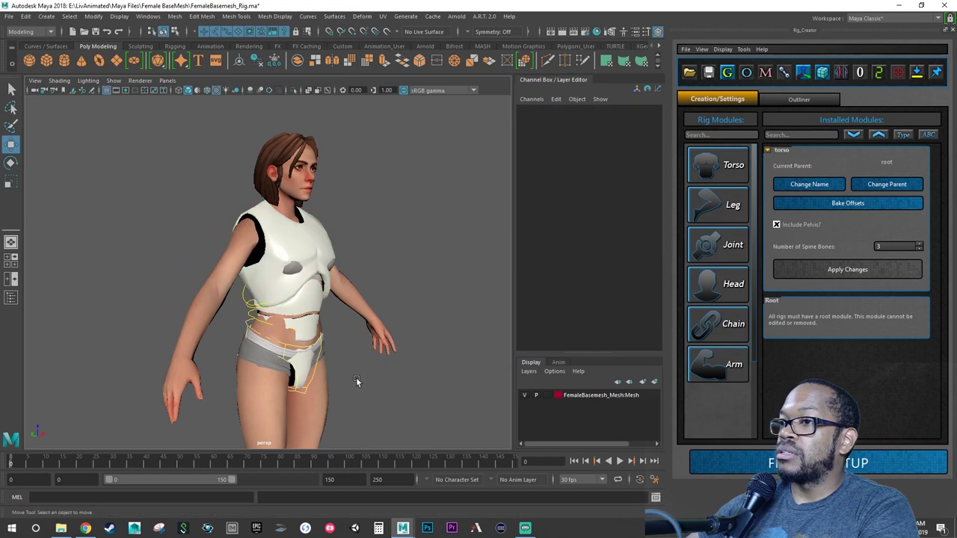
click(300, 390)
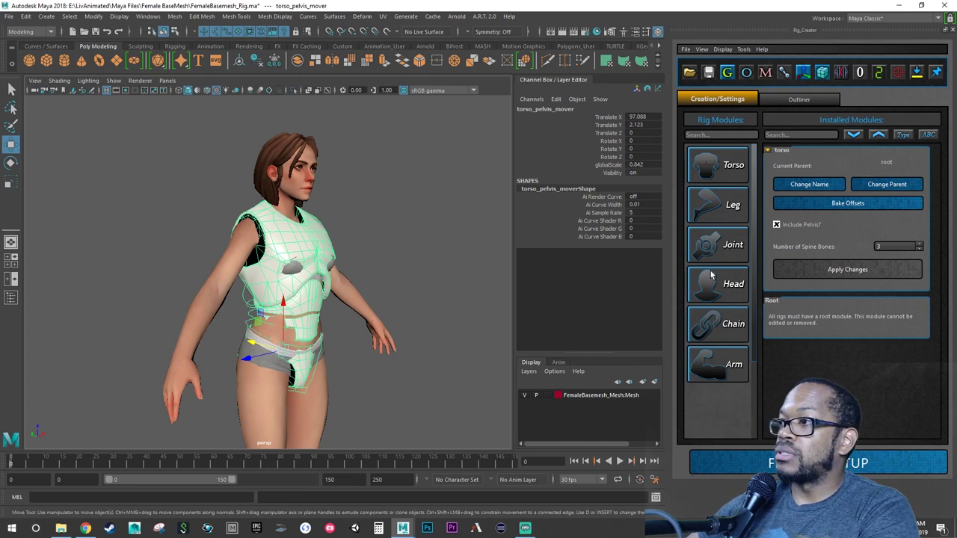
click(871, 203)
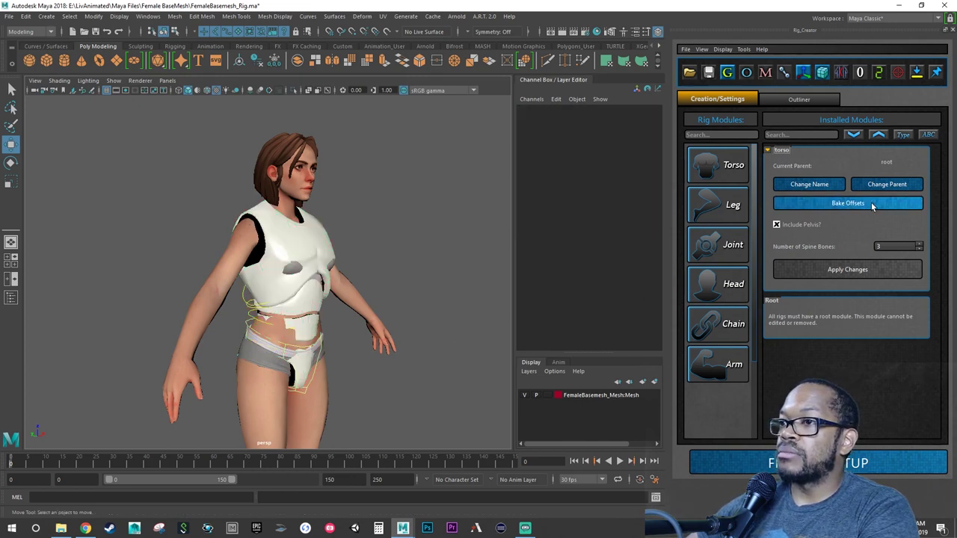
alt+drag(348, 308, 404, 272)
alt+drag(281, 280, 364, 323)
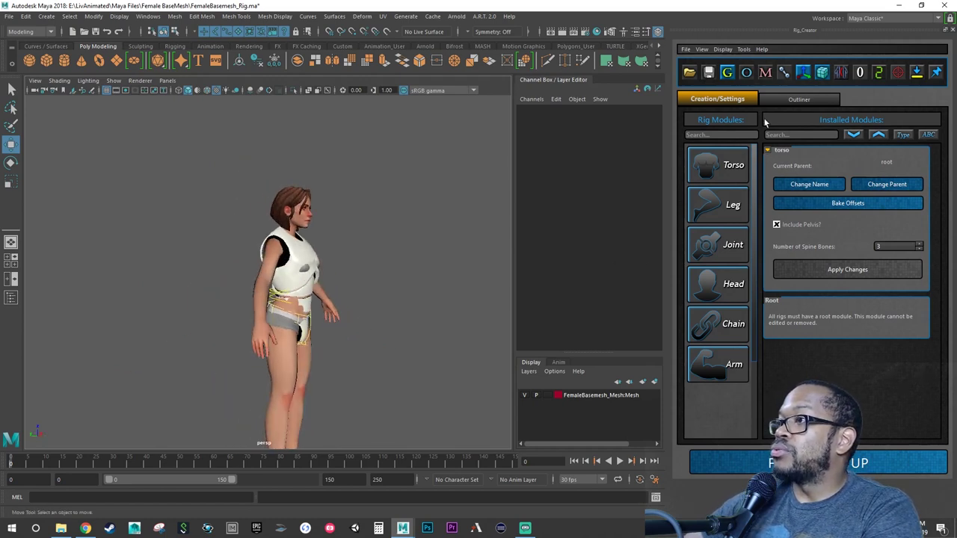
Create a left-side Leg module with suffix l, parented to the pelvis bone.
scroll(456, 213, down, 2)
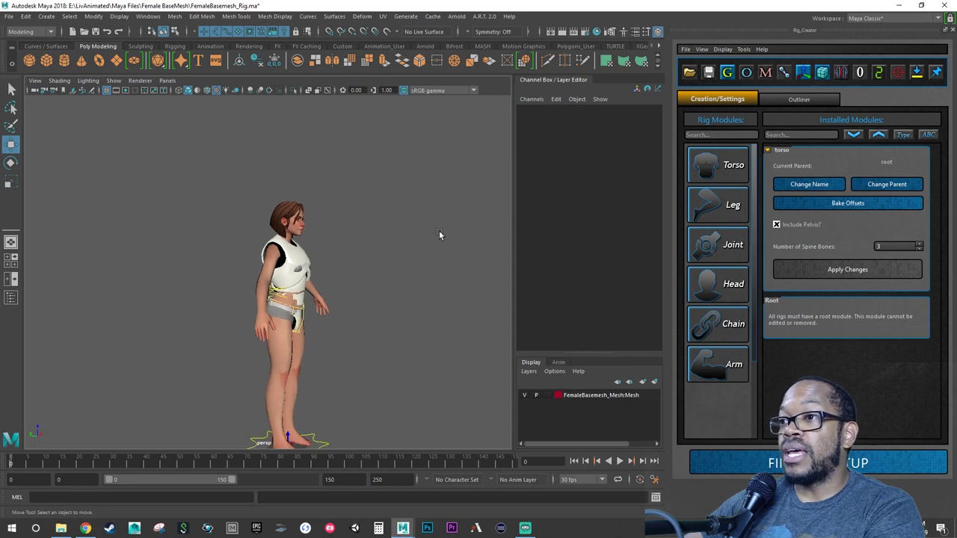
alt+drag(434, 228, 355, 194)
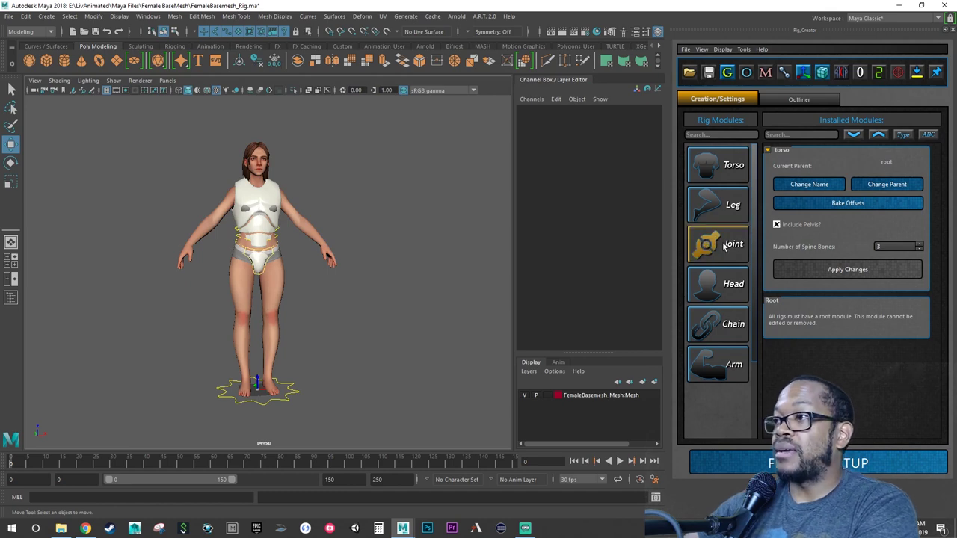
click(726, 203)
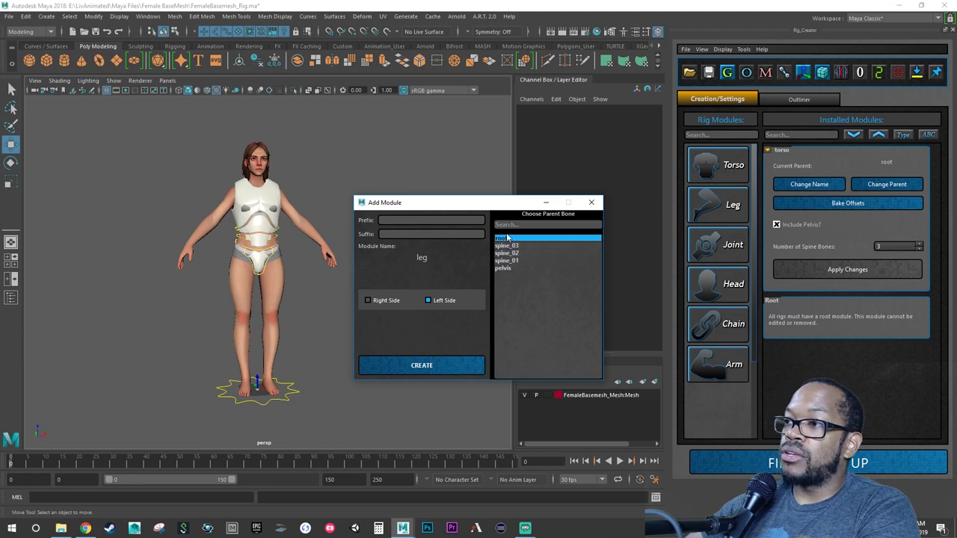
click(449, 234)
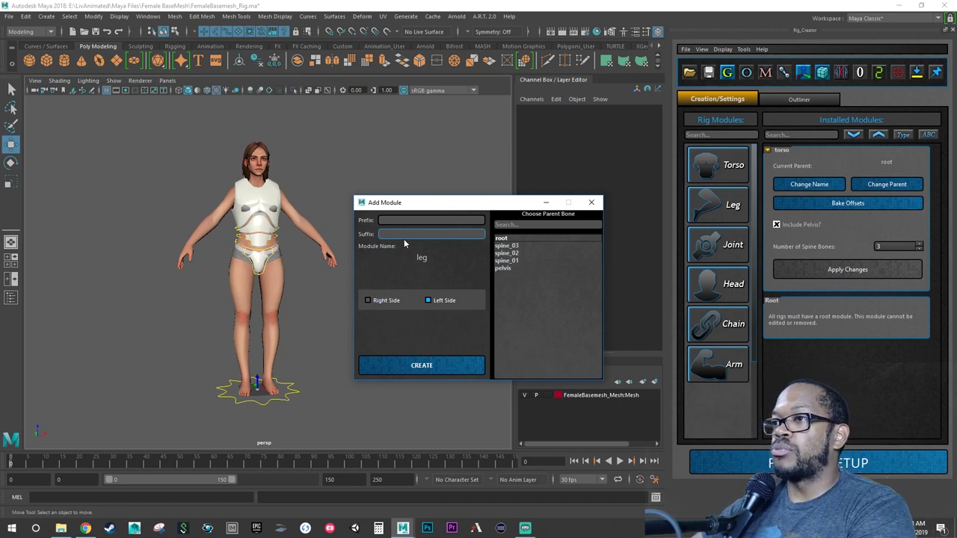
text(r)
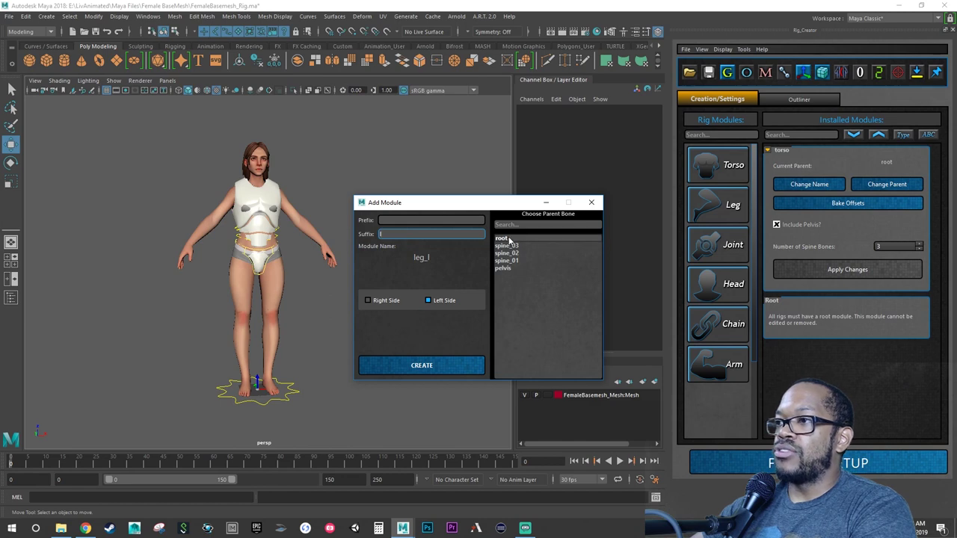
click(507, 268)
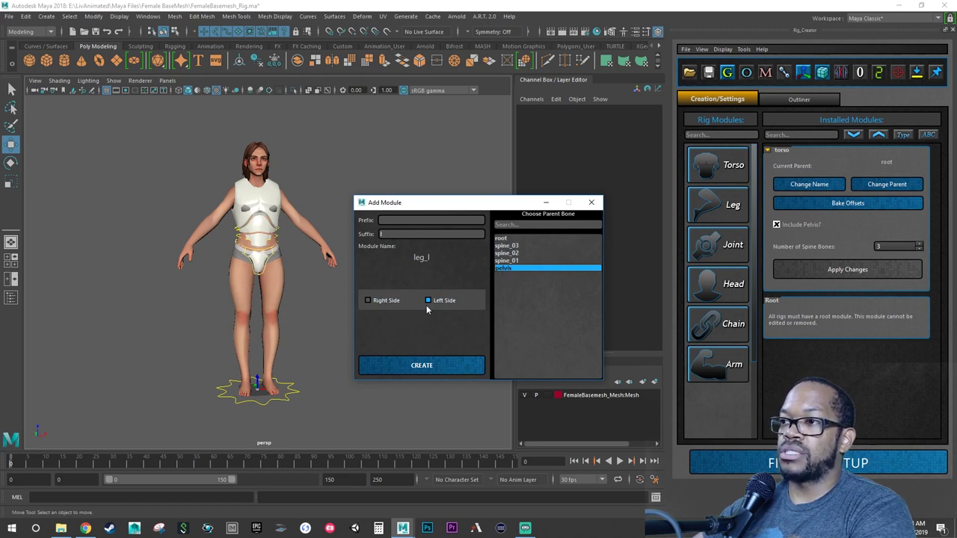
click(435, 364)
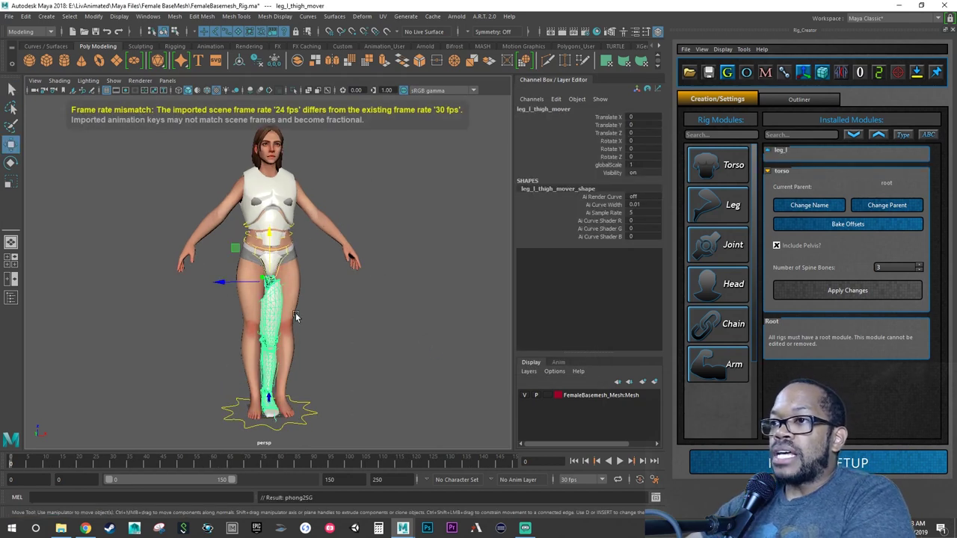
Move the leg_l thigh mover along Z to -27.134, over the character's left leg.
alt+drag(291, 330, 256, 334)
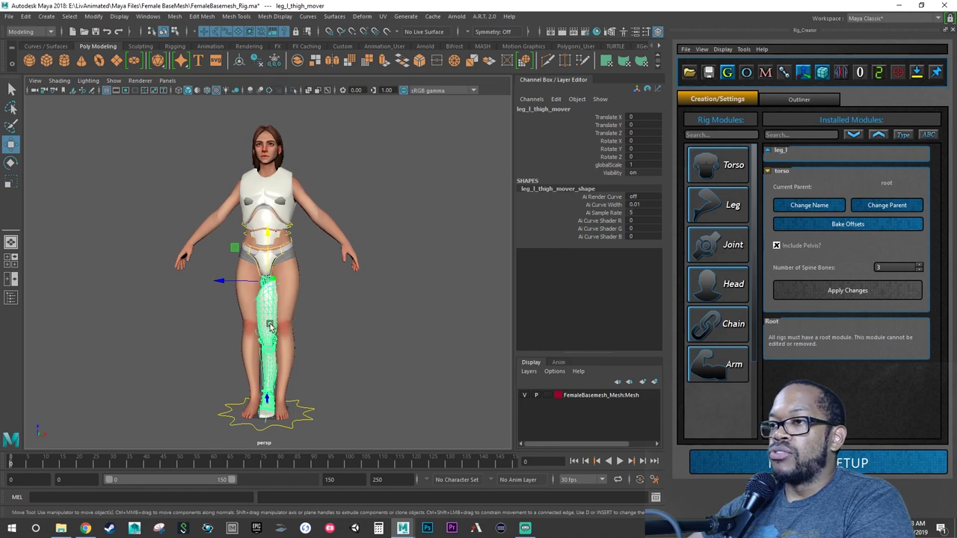
drag(228, 287, 253, 291)
alt+right_drag(253, 292, 358, 363)
alt+middle_drag(358, 363, 351, 299)
alt+drag(351, 299, 348, 219)
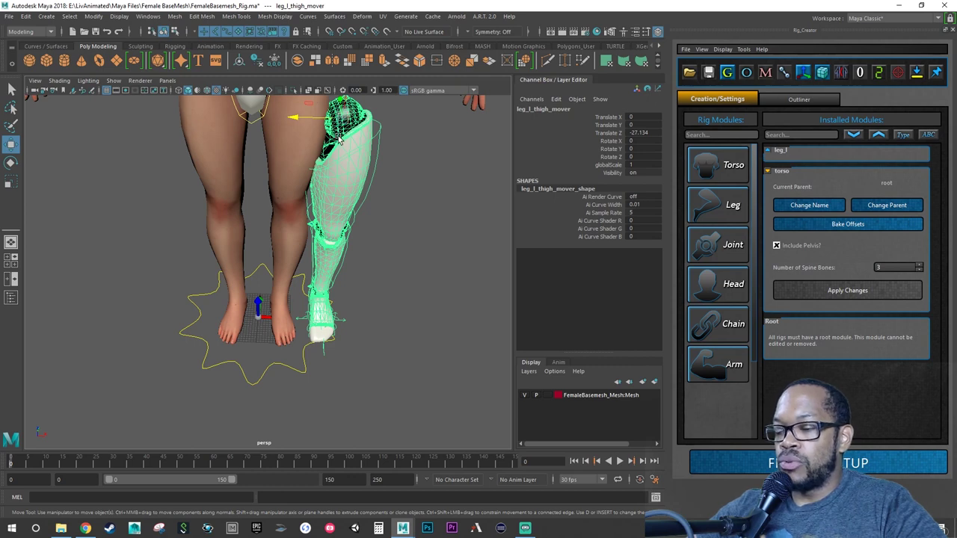
scroll(374, 232, down, 4)
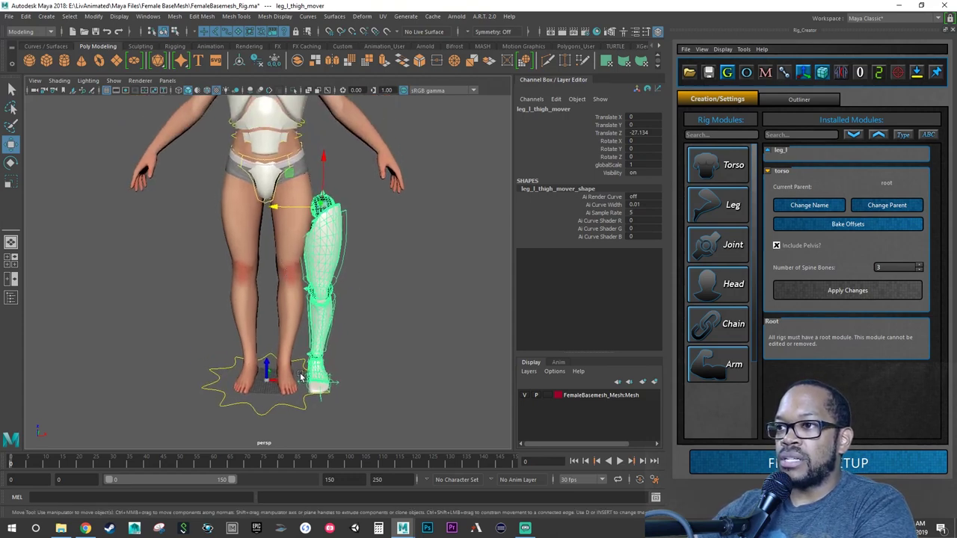
Try tilting the thigh mover at the hip, then undo the rotation.
key(e)
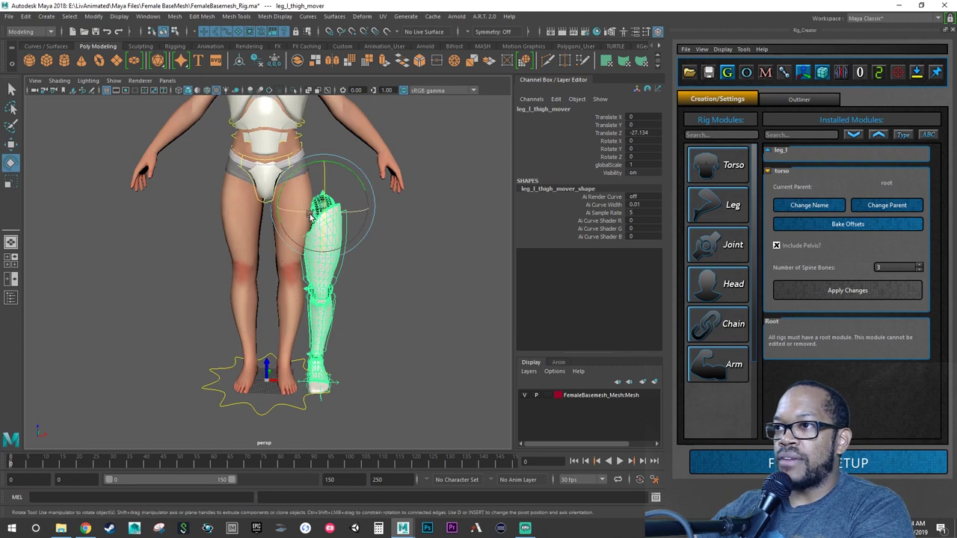
mouse_move(311, 219)
mouse_down()
mouse_move(319, 216)
mouse_move(312, 222)
mouse_up()
key(ctrl+z)
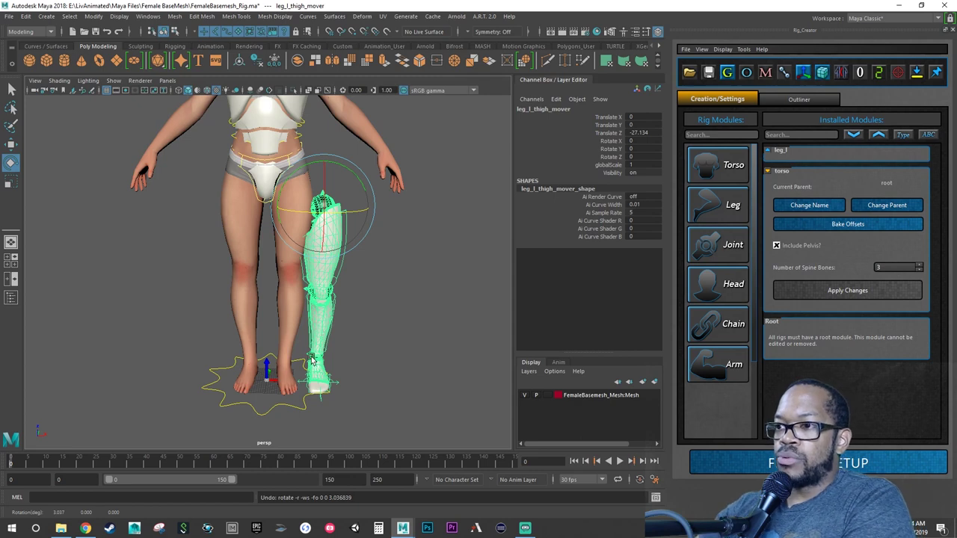
alt+drag(312, 360, 305, 383)
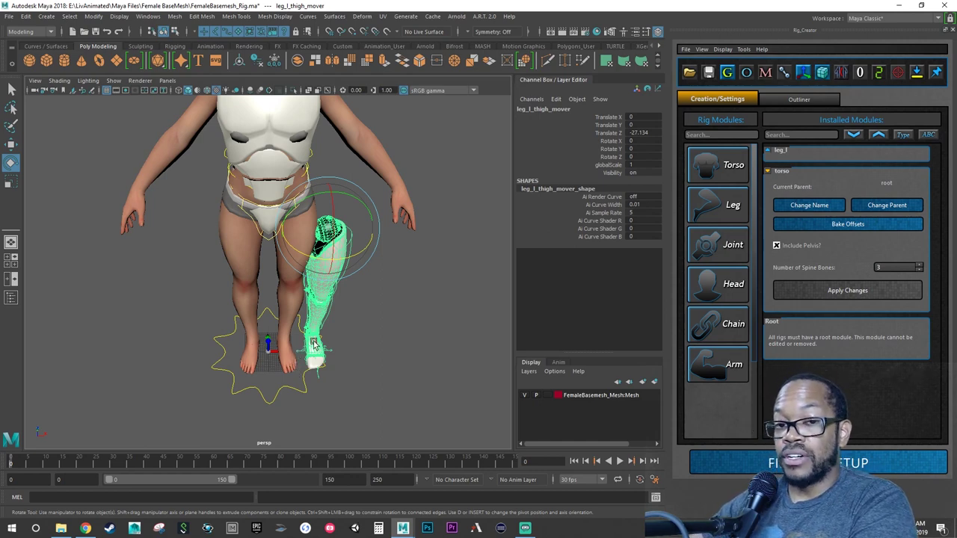
Scale the thigh mover to about 1.209 and raise it toward the pelvis.
scroll(333, 382, up, 3)
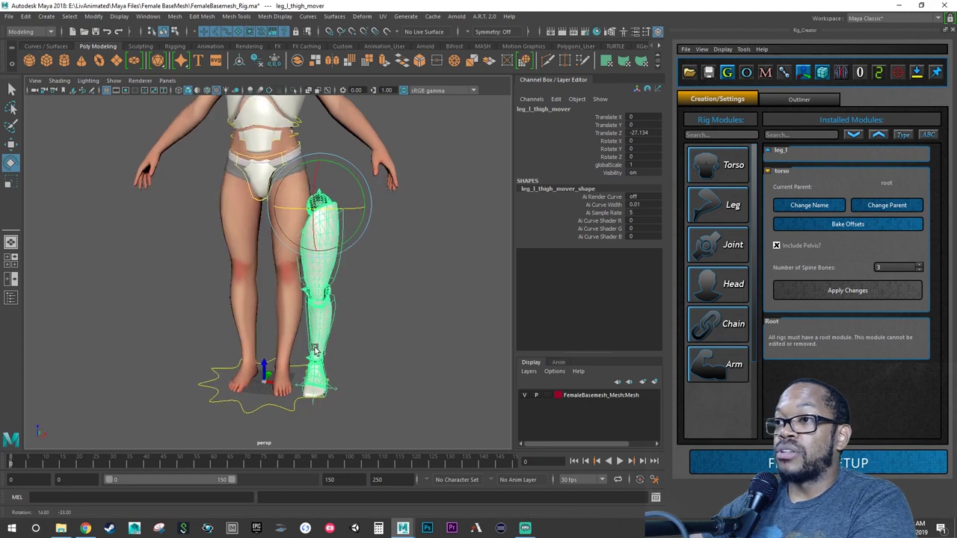
alt+drag(332, 381, 317, 299)
key(r)
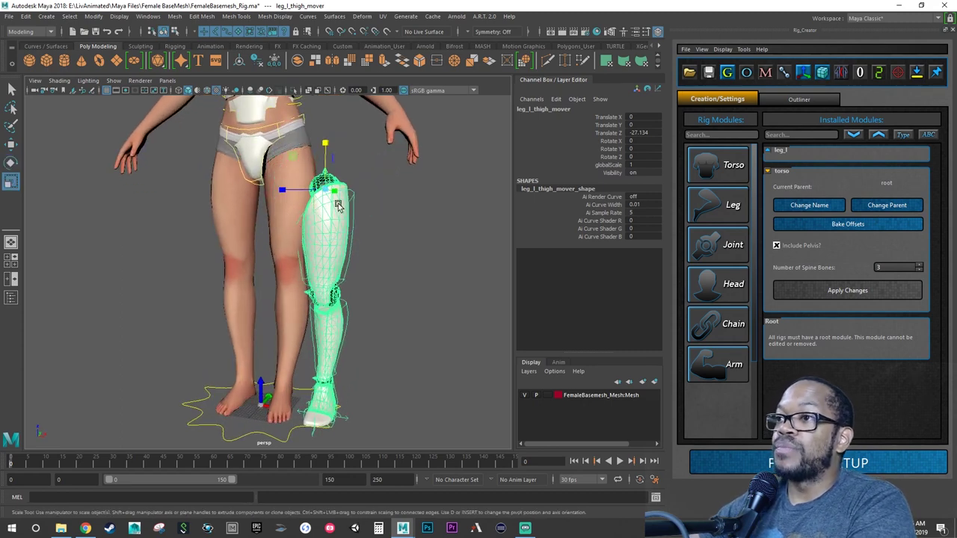
mouse_move(319, 208)
alt+mouse_down()
mouse_move(307, 213)
mouse_move(350, 126)
mouse_move(378, 156)
mouse_move(329, 240)
mouse_move(342, 256)
mouse_move(327, 208)
alt+mouse_up()
key(w)
drag(295, 160, 259, 110)
alt+right_drag(252, 225, 434, 269)
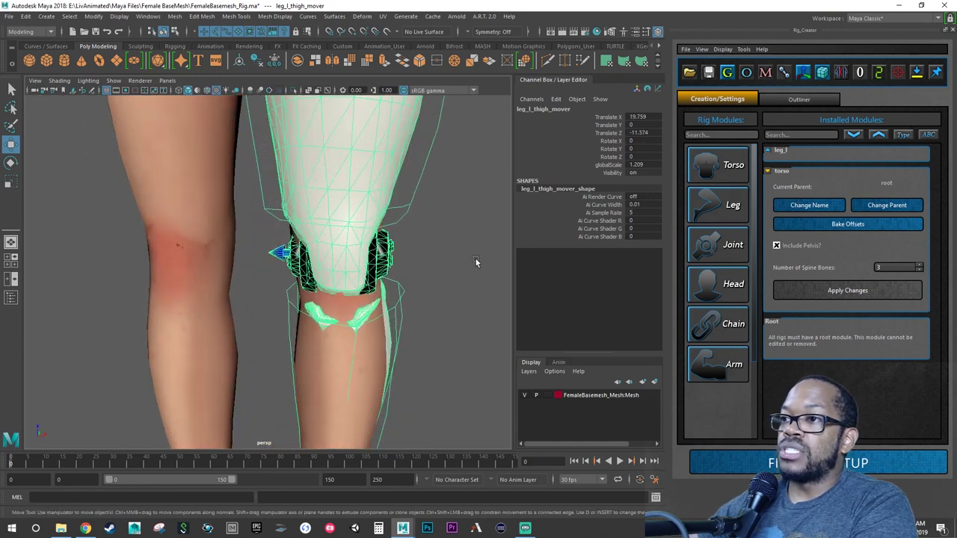
Orbit around the leg to check the guide's knee and hip placement.
alt+drag(350, 282, 137, 246)
scroll(273, 240, down, 5)
scroll(287, 217, up, 5)
alt+middle_drag(287, 218, 264, 302)
scroll(264, 302, up, 2)
alt+drag(264, 301, 217, 310)
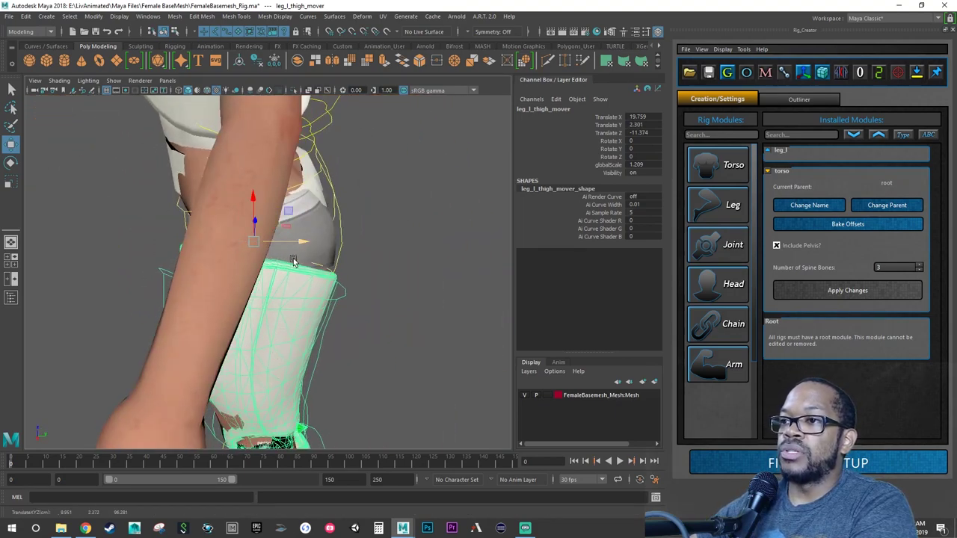
scroll(219, 284, down, 5)
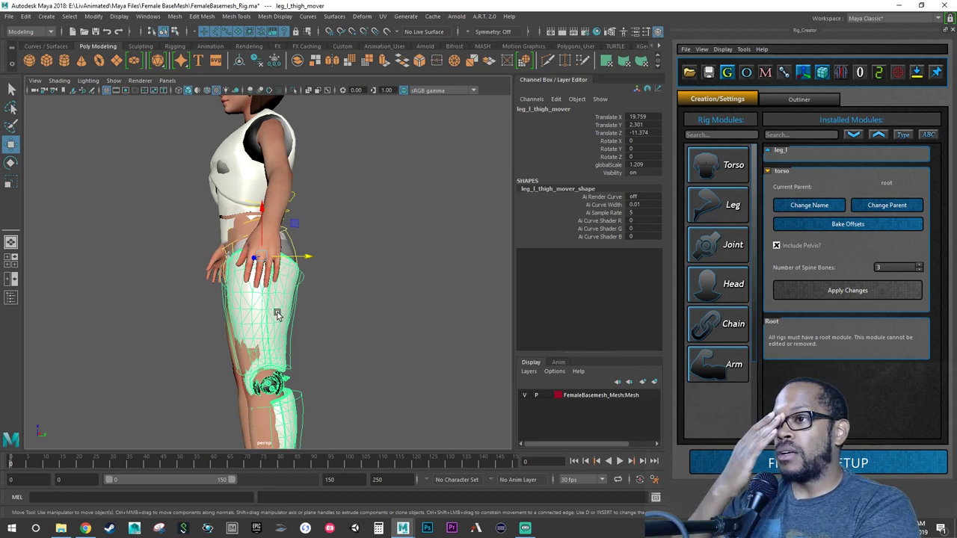
alt+drag(277, 306, 263, 313)
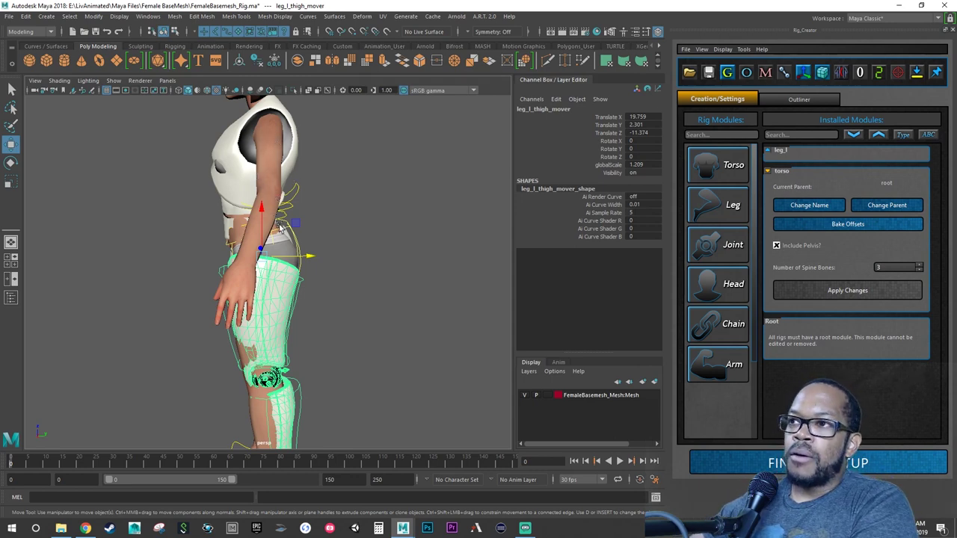
alt+drag(280, 230, 276, 162)
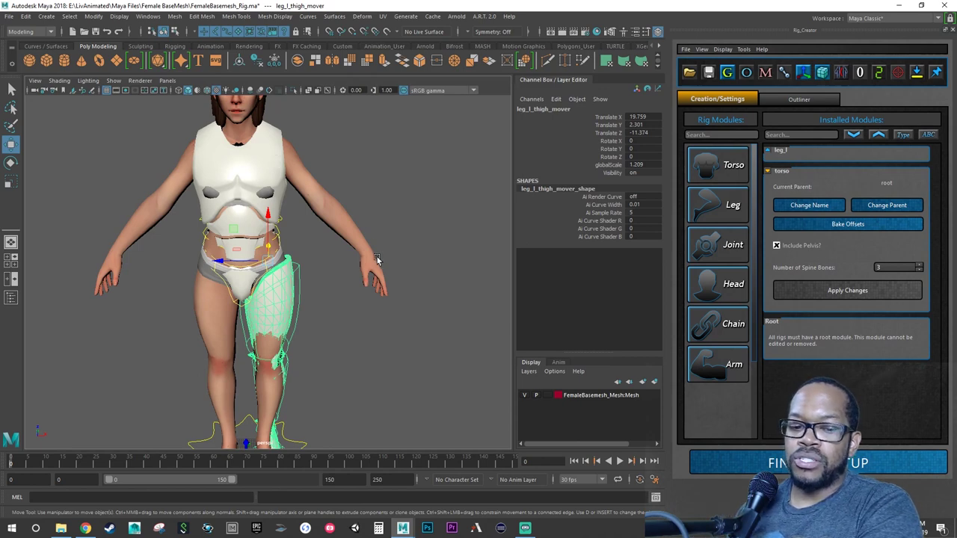